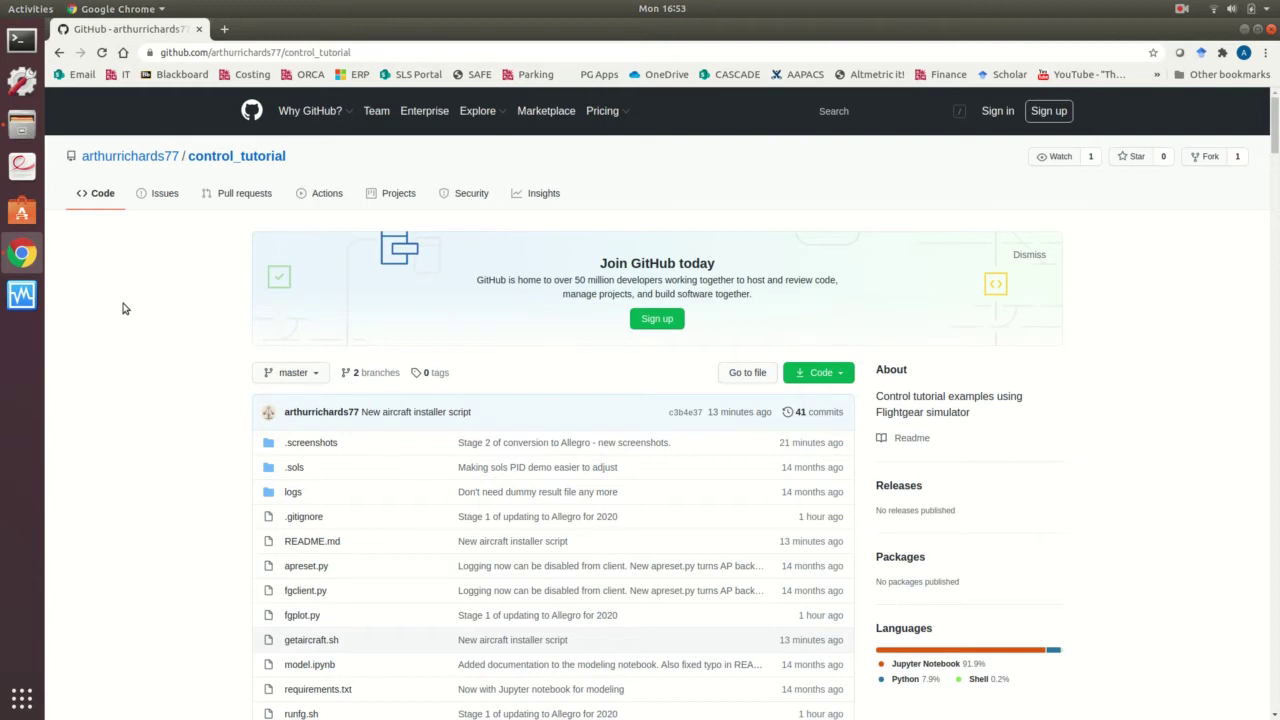
- Scroll the control_tutorial README down to its FlightGear and Allegro 2000 installation instructions
scroll(123, 308, down, 9)
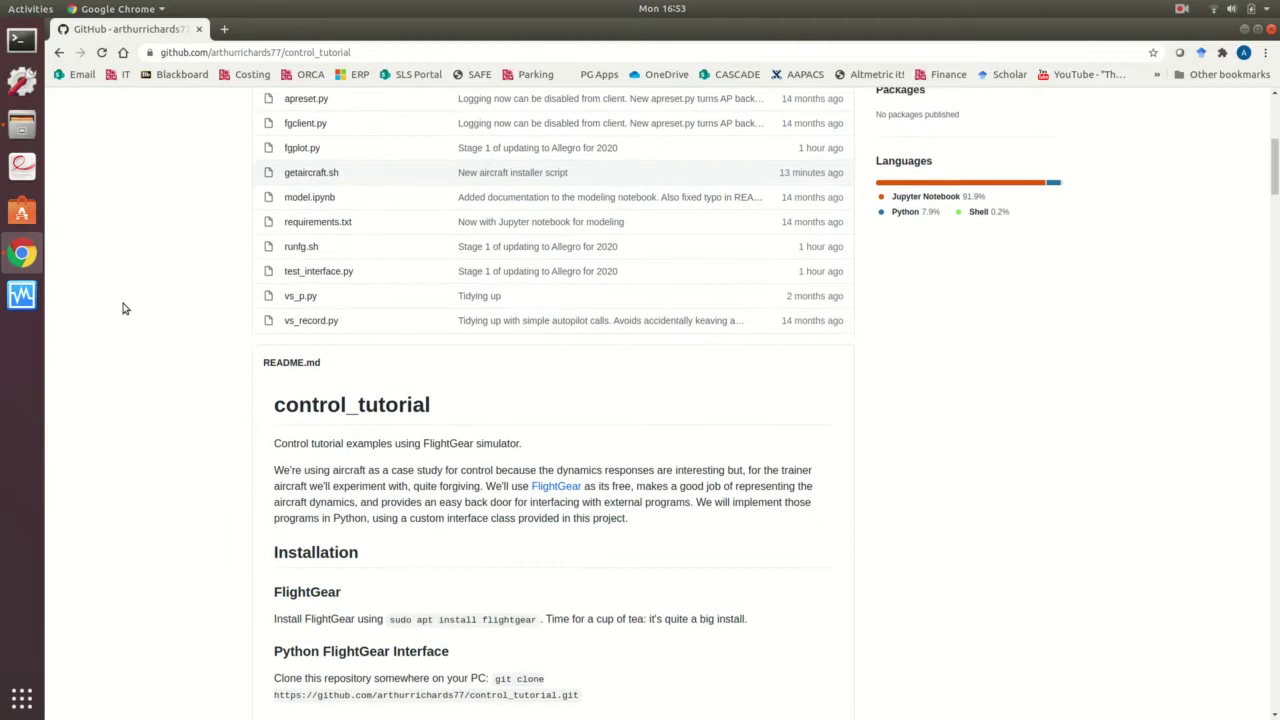
scroll(123, 308, down, 4)
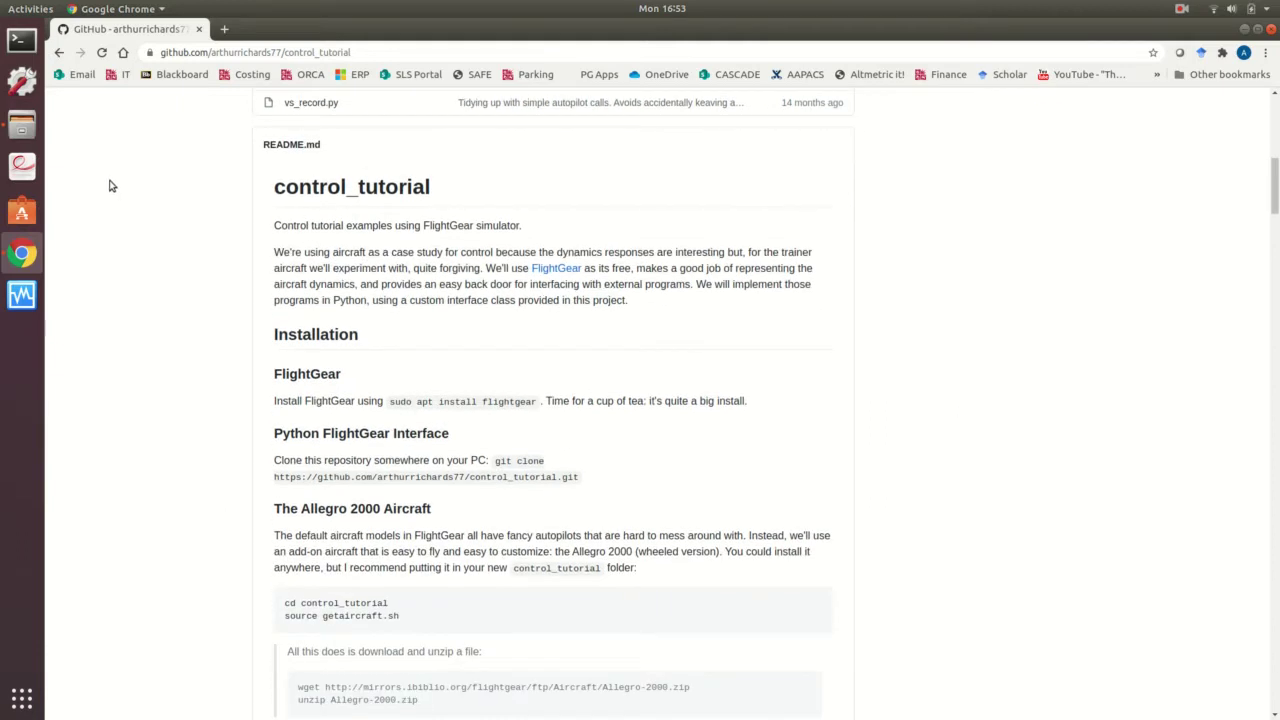
- In a new terminal, run sudo apt update and sudo apt upgrade, authorising with the account password
click(27, 44)
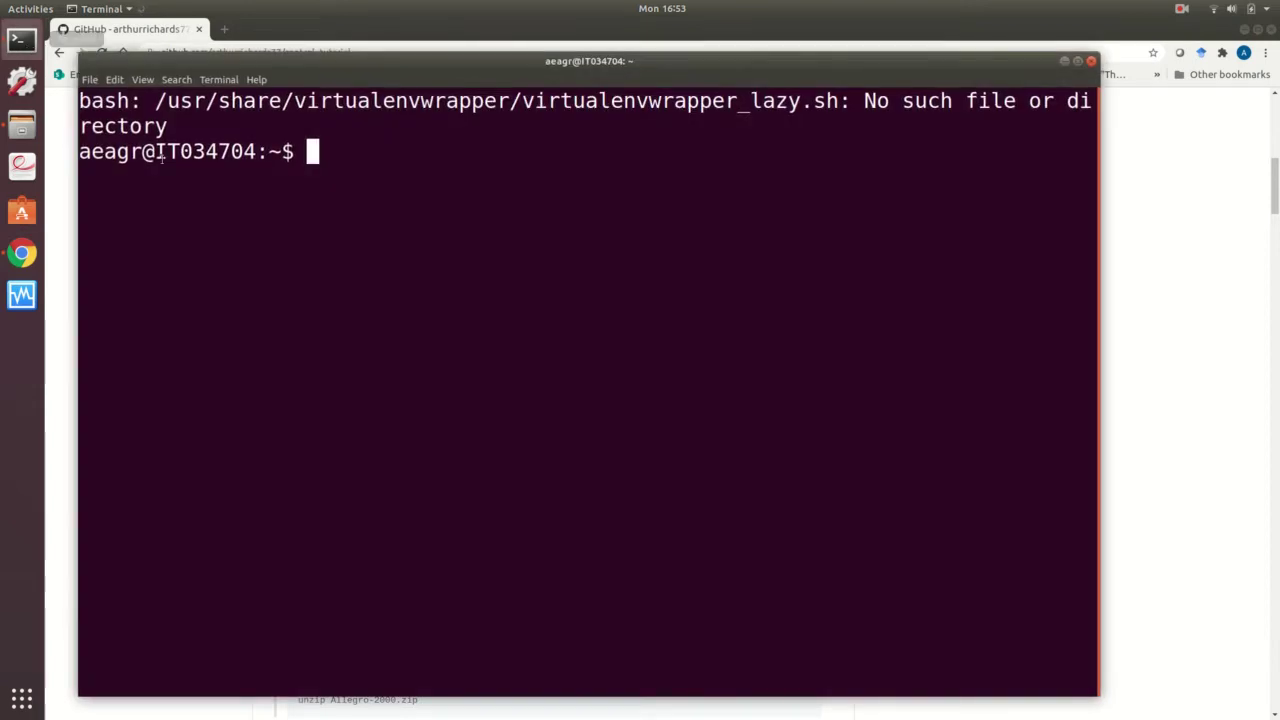
text(sudo )
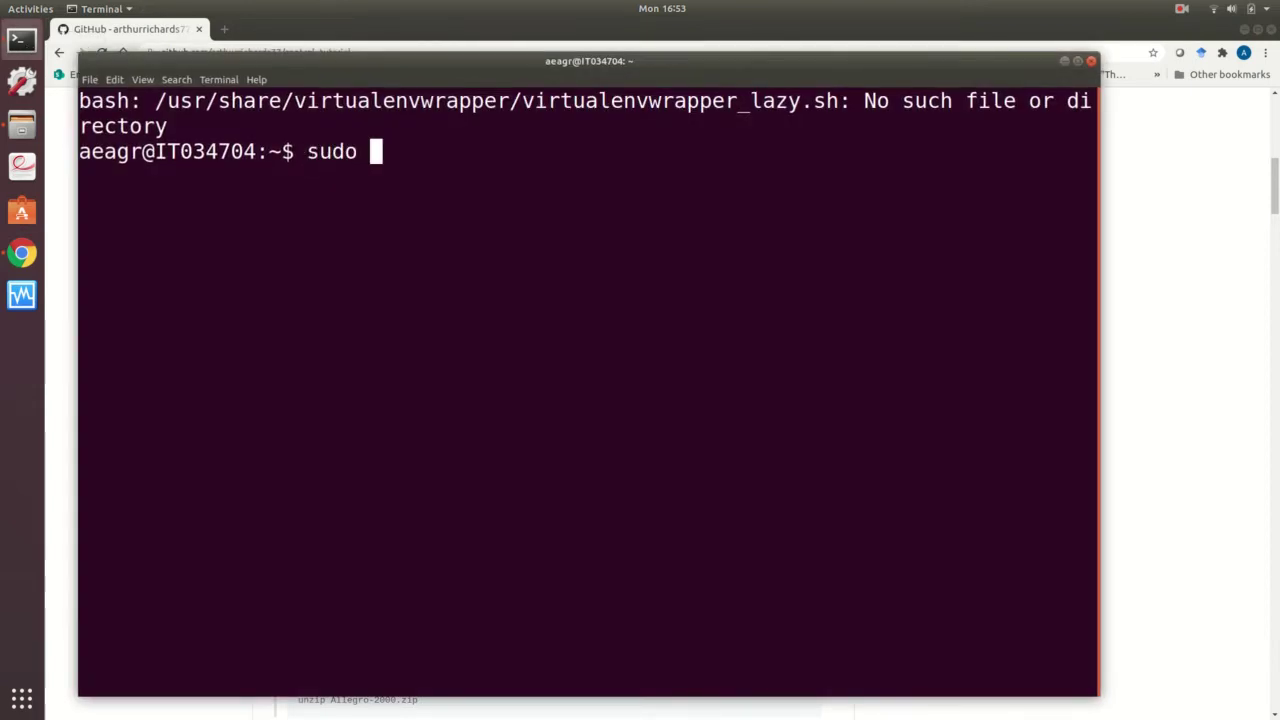
text(apt)
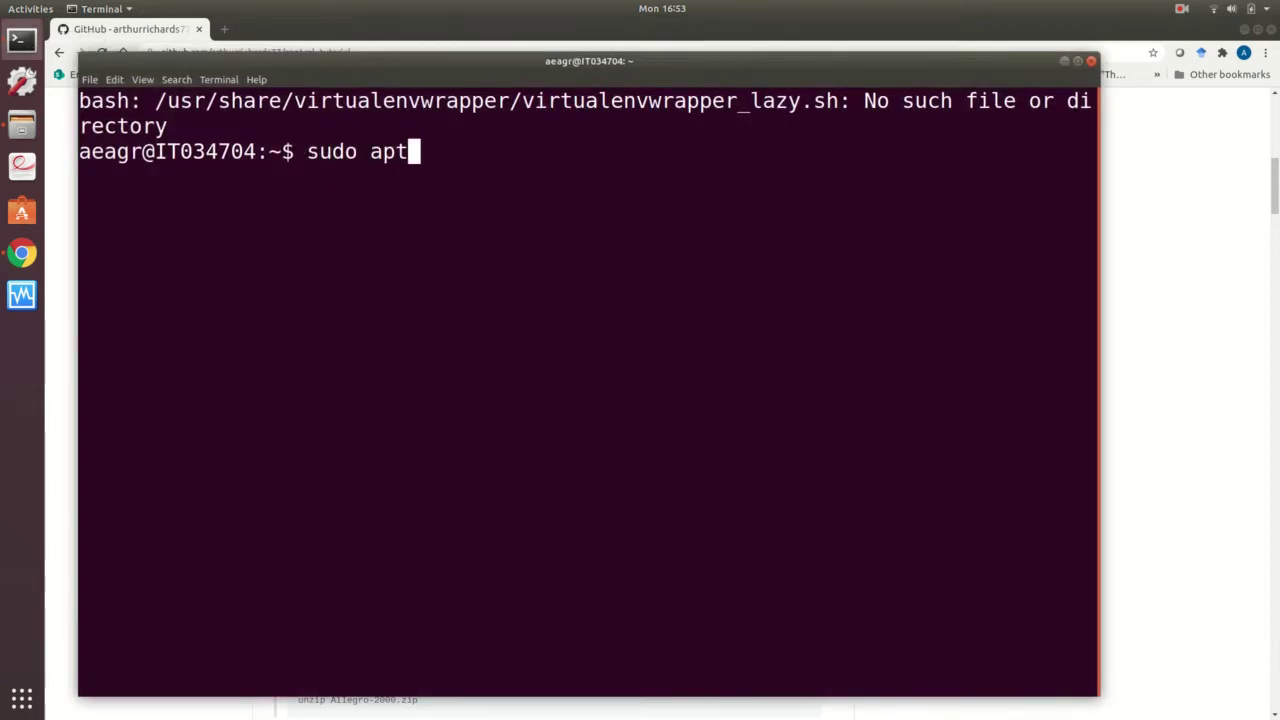
text( upd)
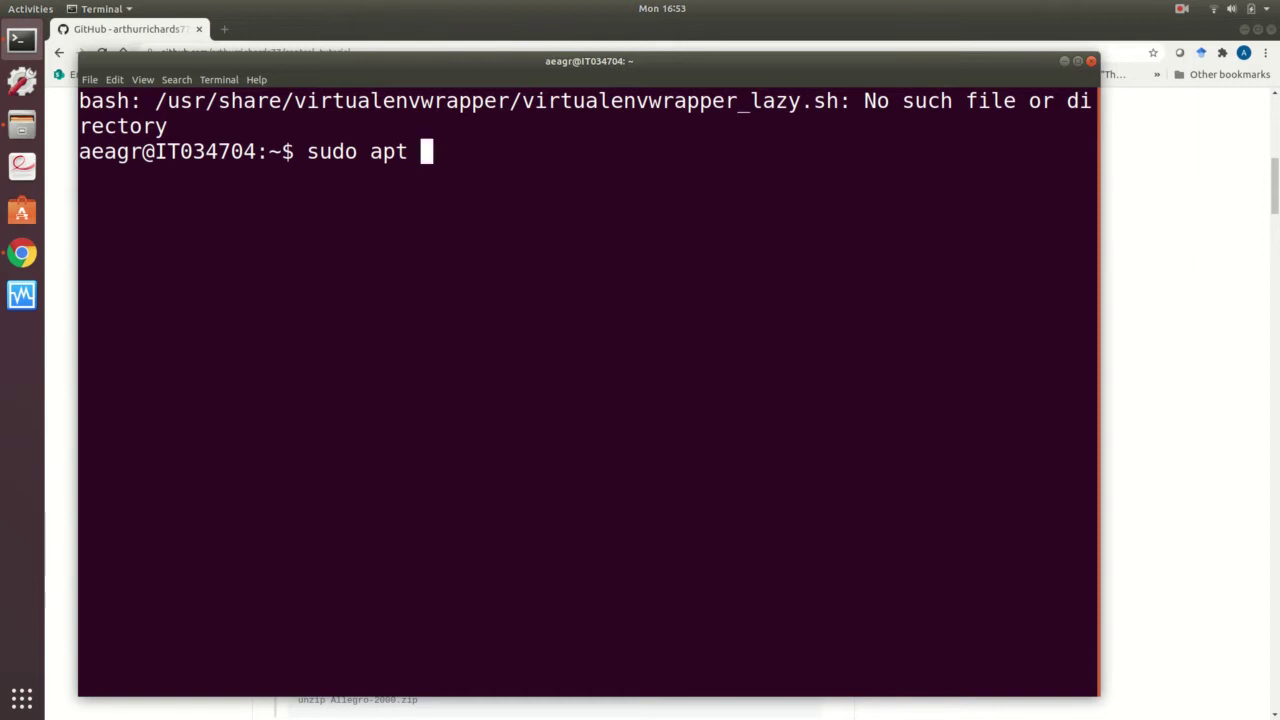
text(ate)
key(Return)
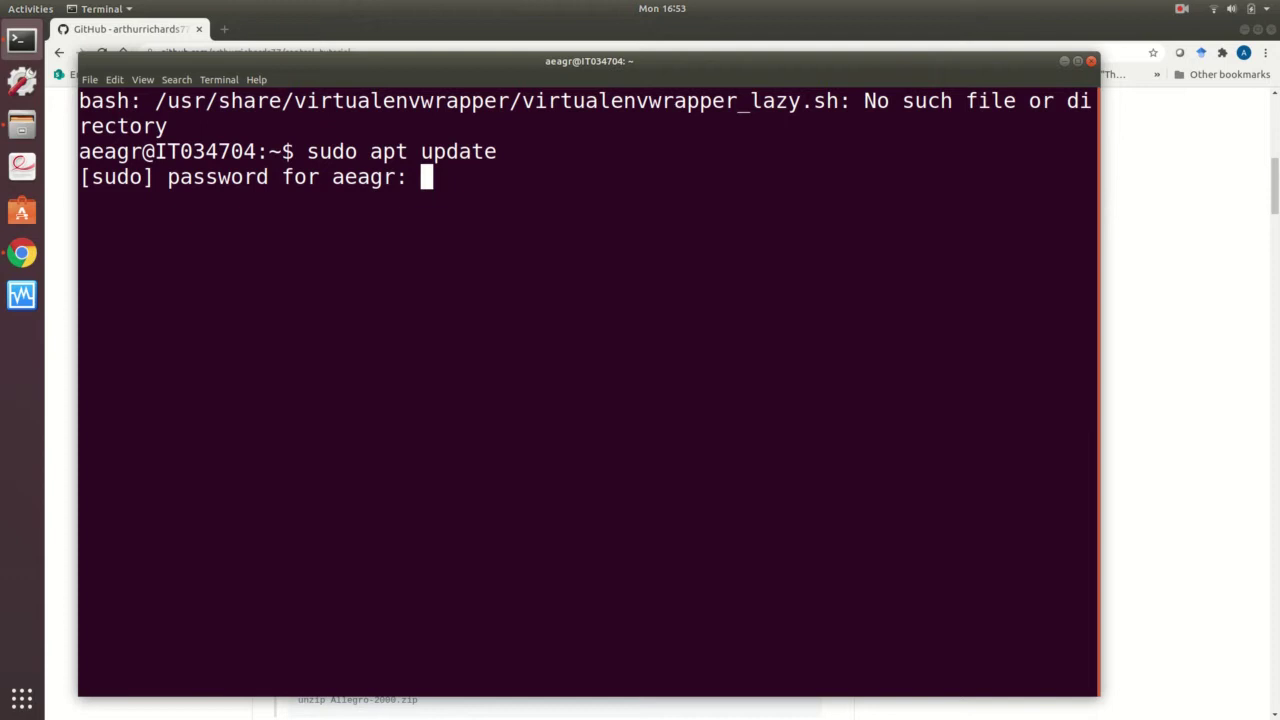
key(Return)
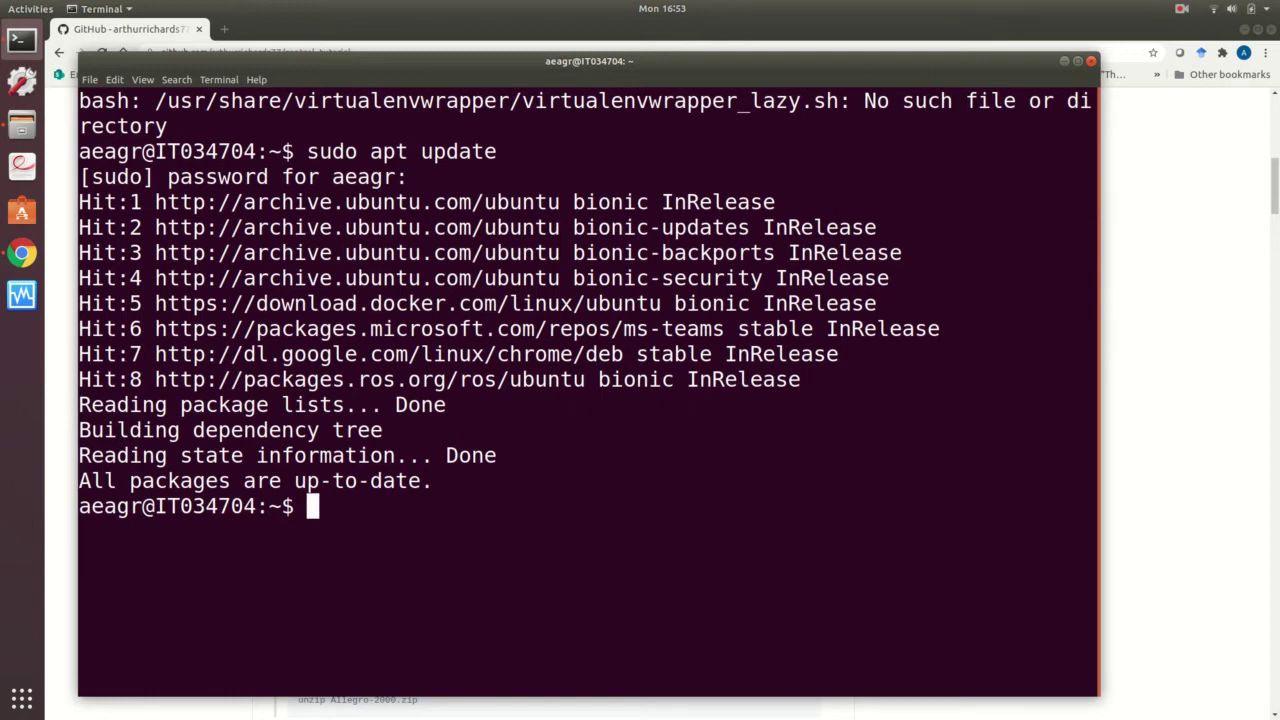
text(sudo apt )
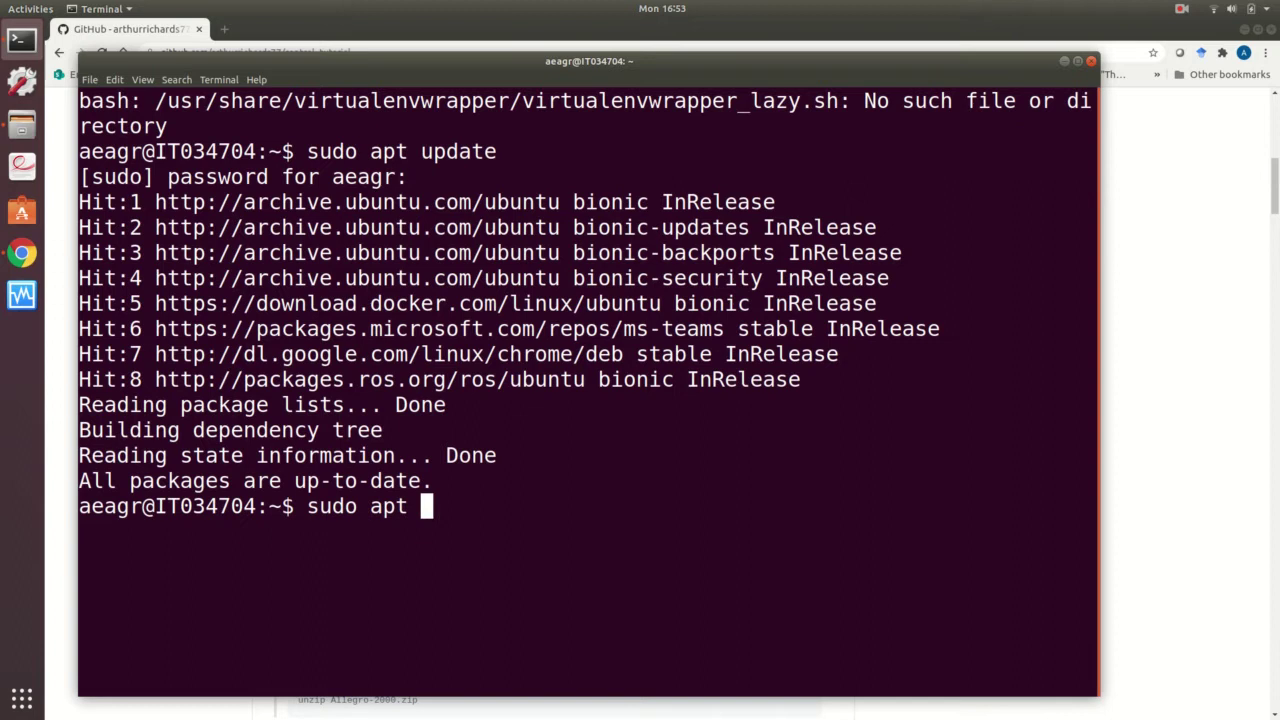
text(upgrade)
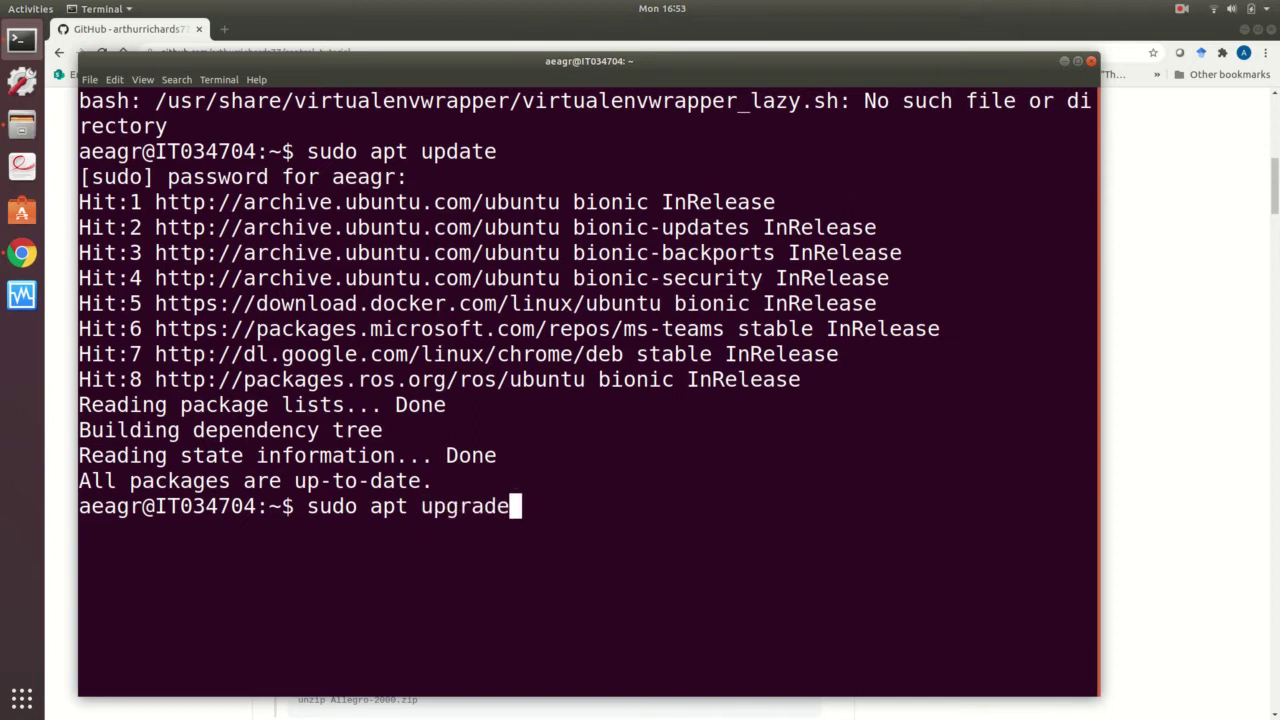
key(Return)
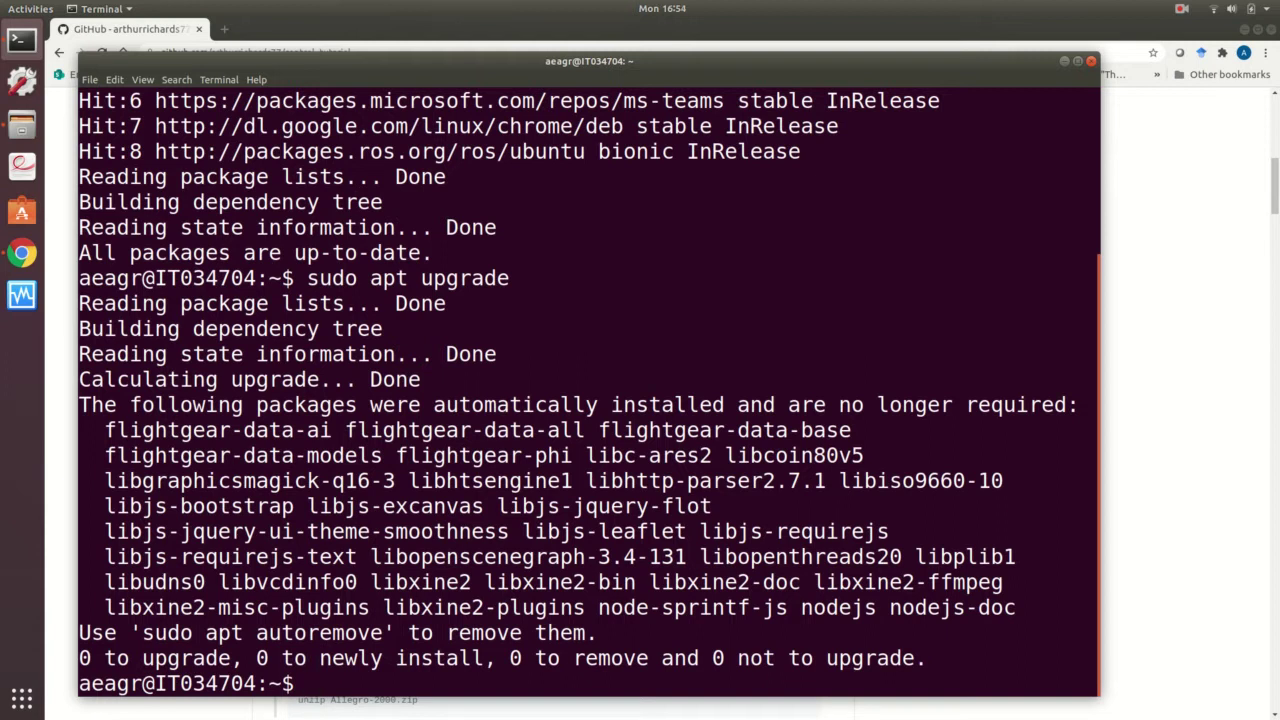
- Install FlightGear with sudo apt install flightgear, then type fgfs at the prompt
text(sudo apt)
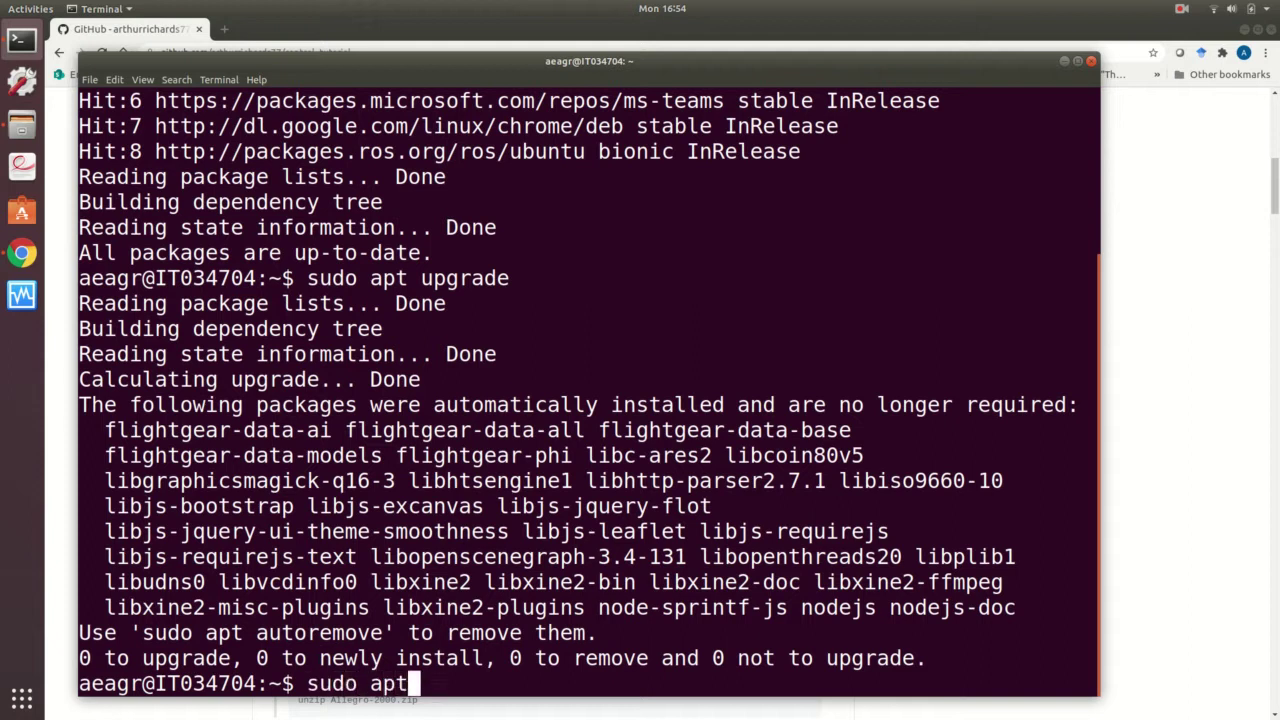
text( install fl)
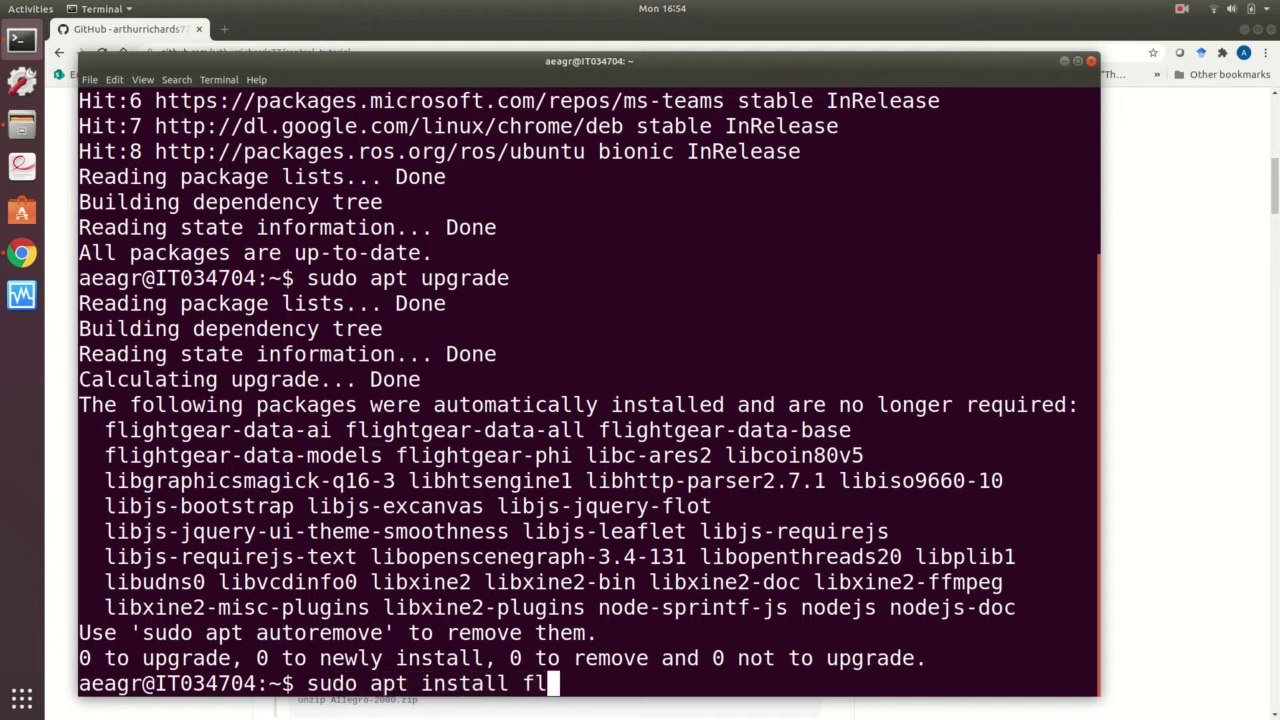
text(ightgear)
key(Return)
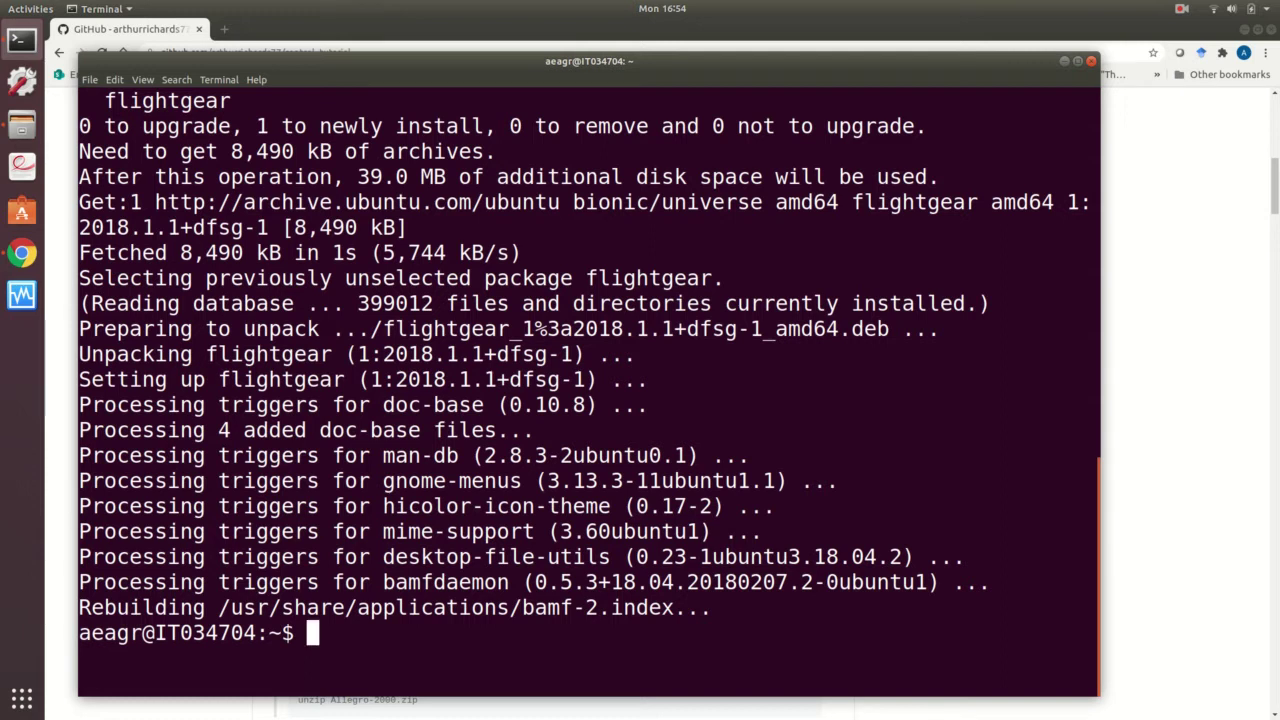
text(fgfs)
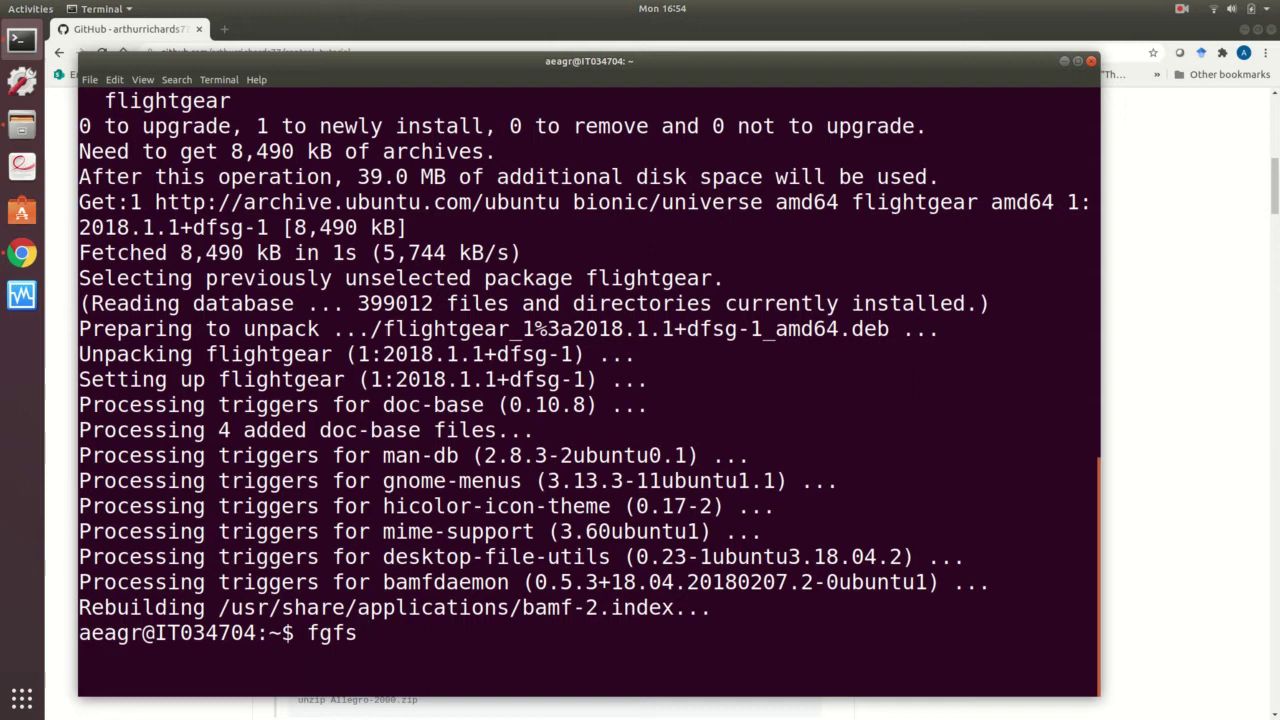
- Launch FlightGear with fgfs to confirm the c172p loads, then stop it with Ctrl+C
key(Return)
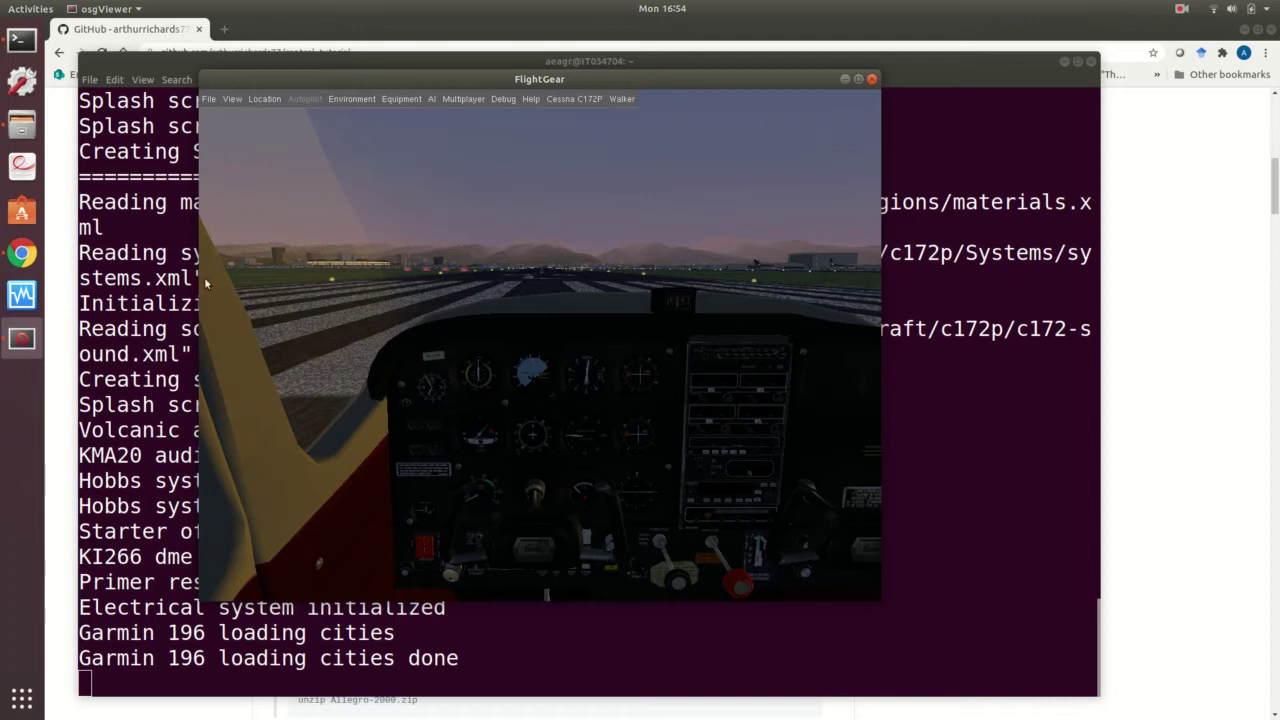
click(538, 665)
key(ctrl+c)
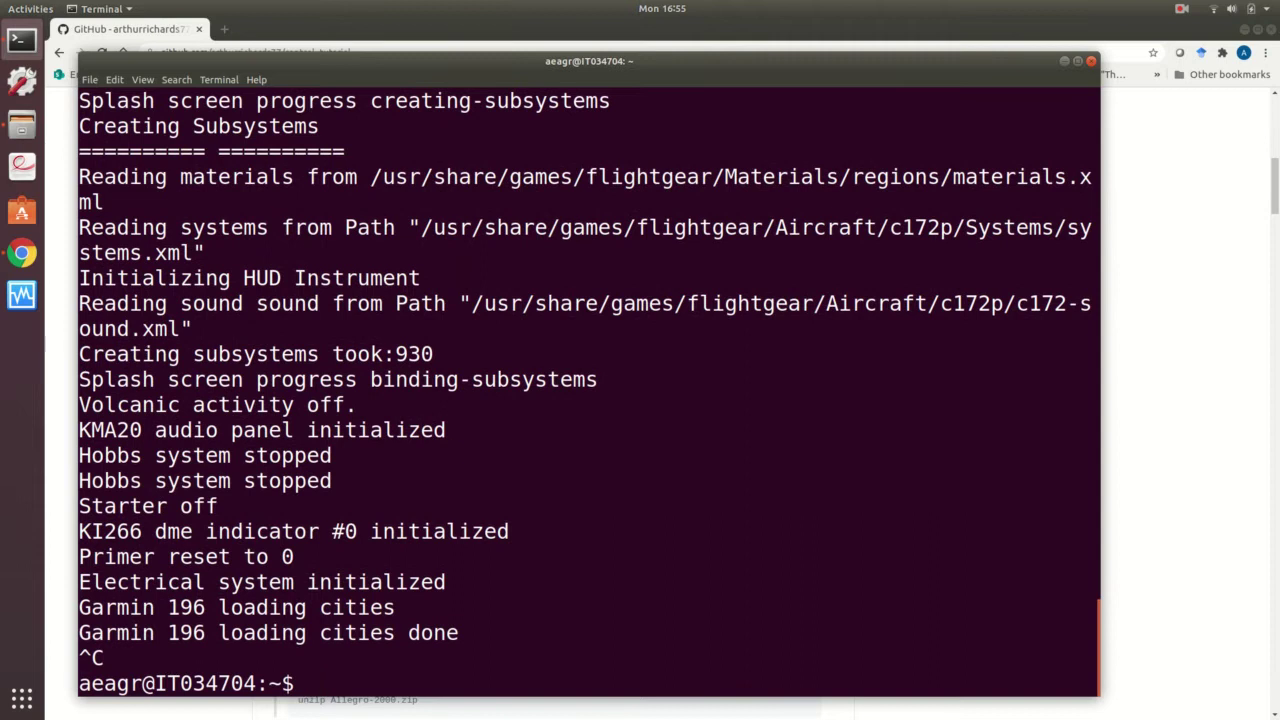
click(1181, 8)
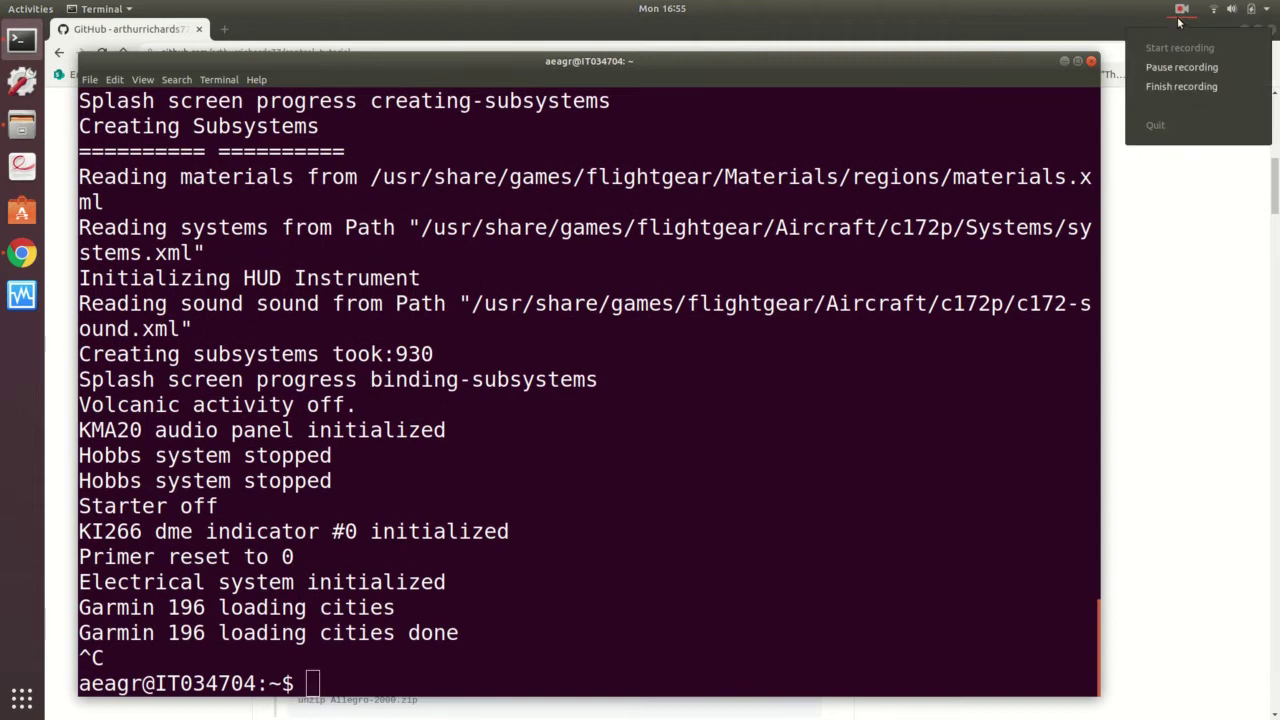
click(1165, 77)
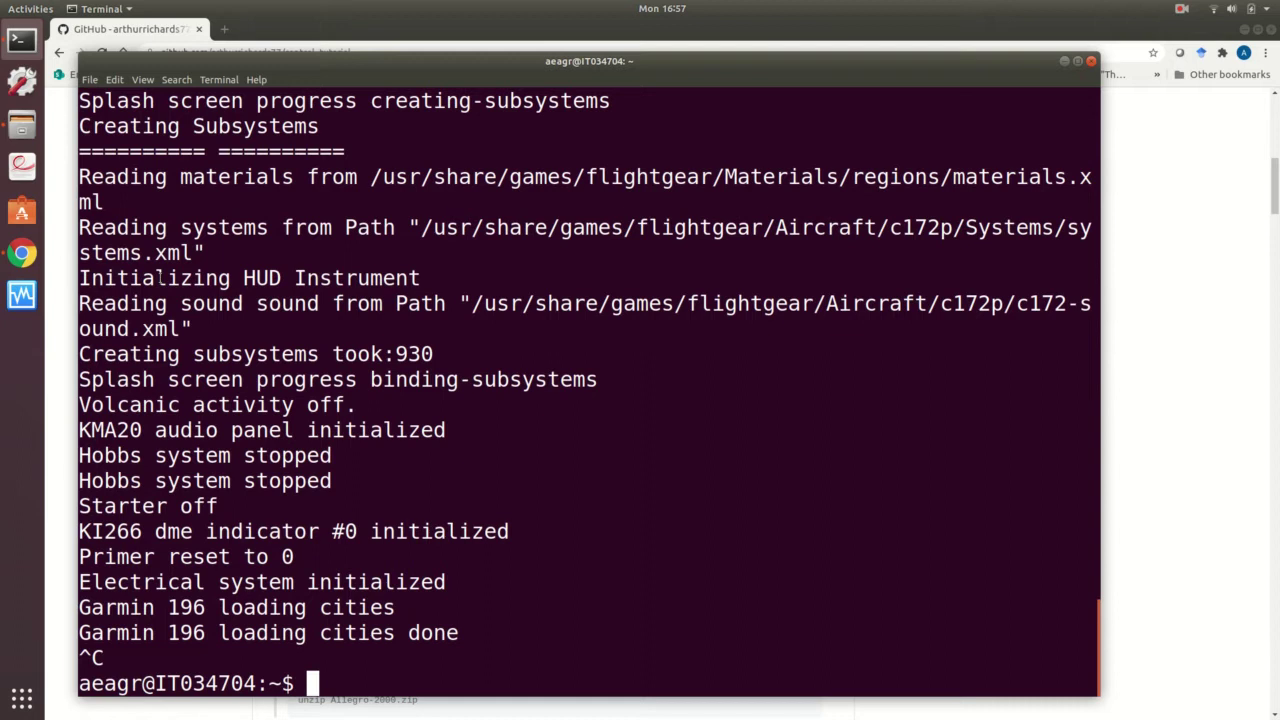
- Return to the control_tutorial GitHub page and reveal its HTTPS clone URL
click(35, 260)
scroll(400, 280, up, 5)
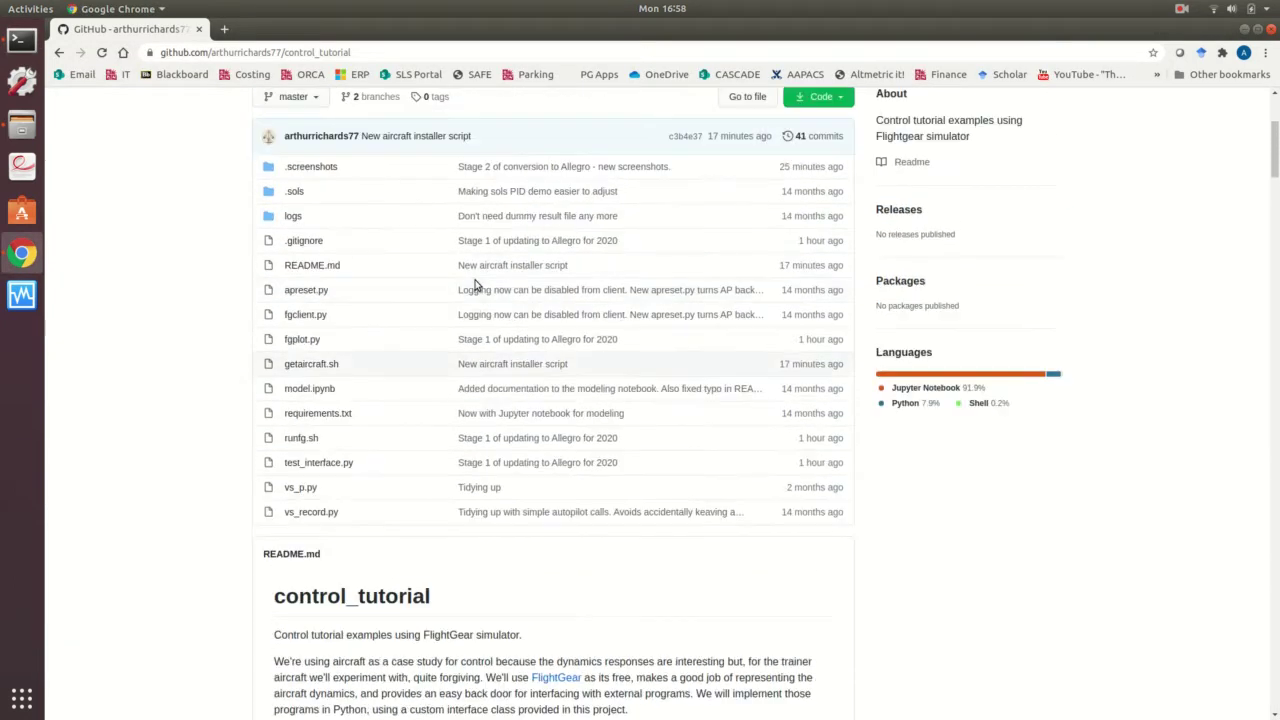
scroll(476, 287, up, 2)
click(848, 175)
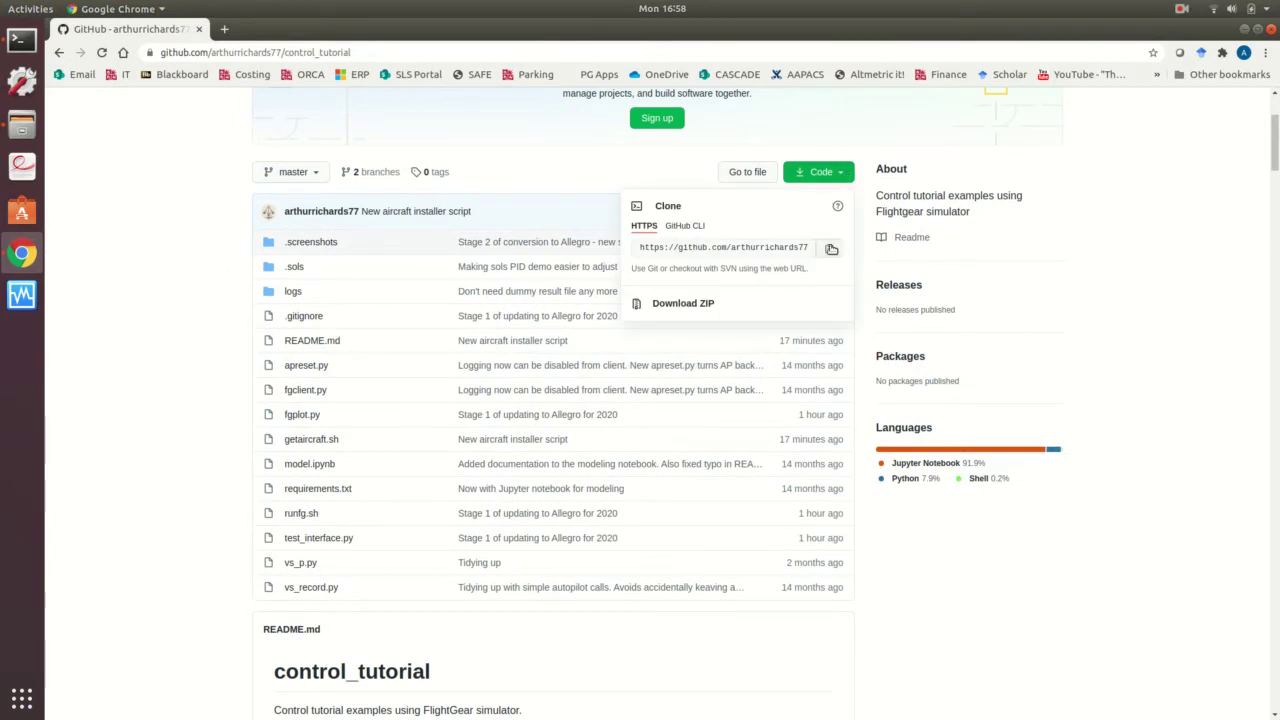
- In ~/python, git clone the pasted control_tutorial URL and list the folder contents
click(24, 41)
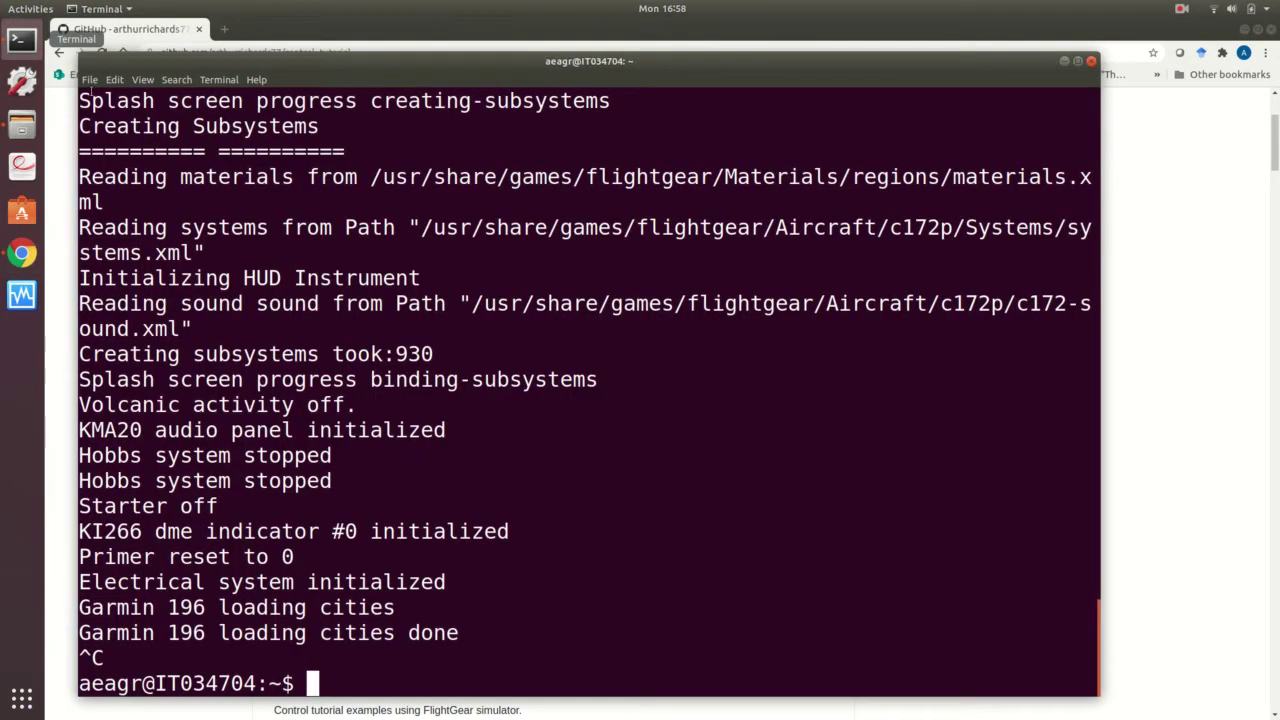
text(cd )
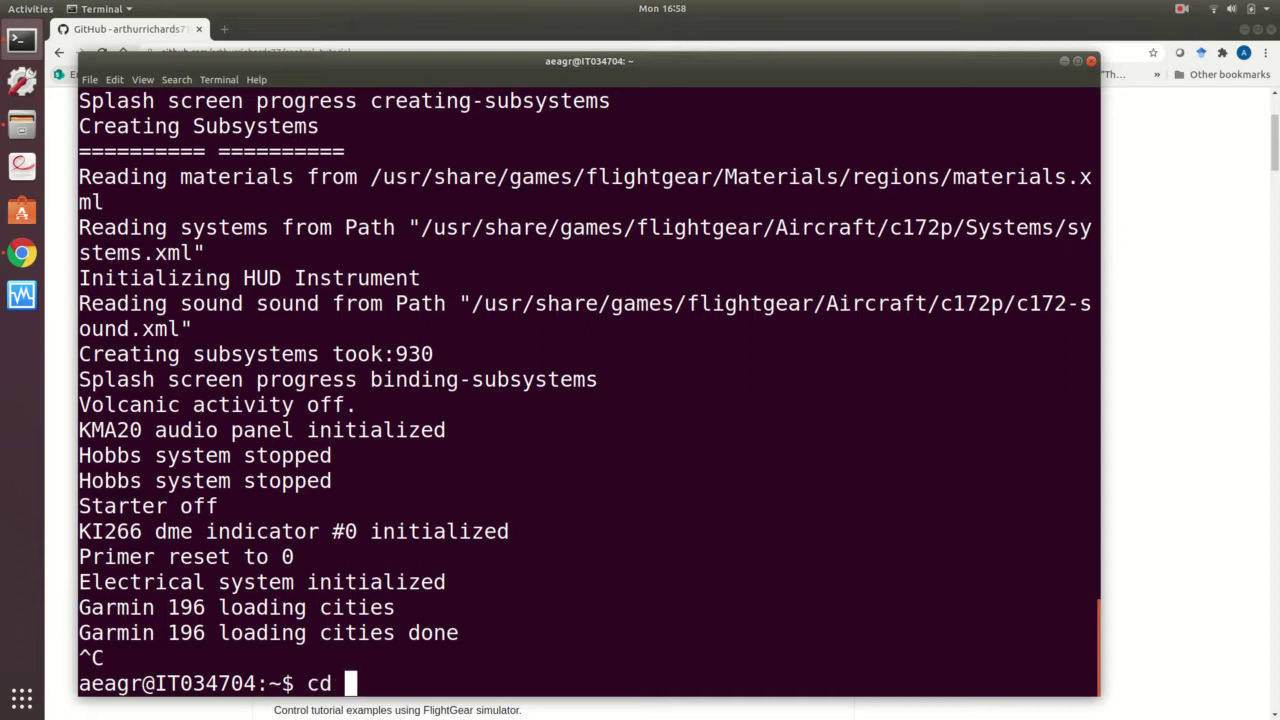
text(python)
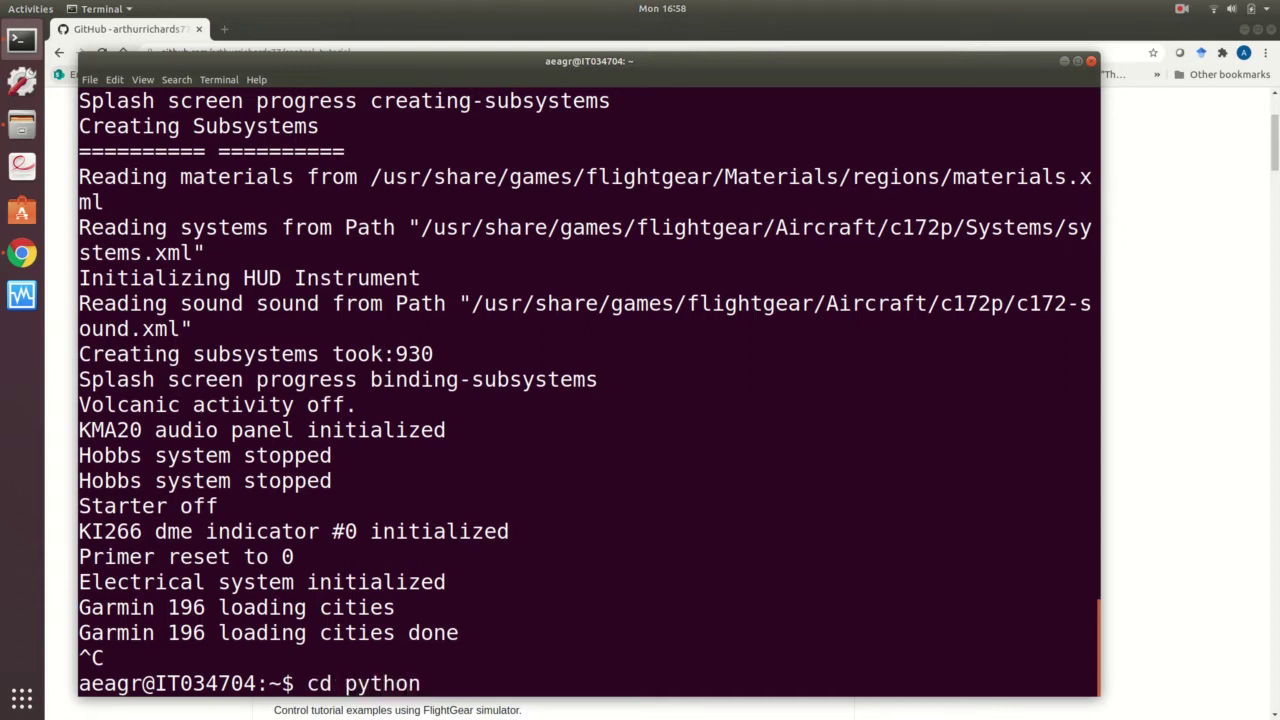
key(Return)
text(git )
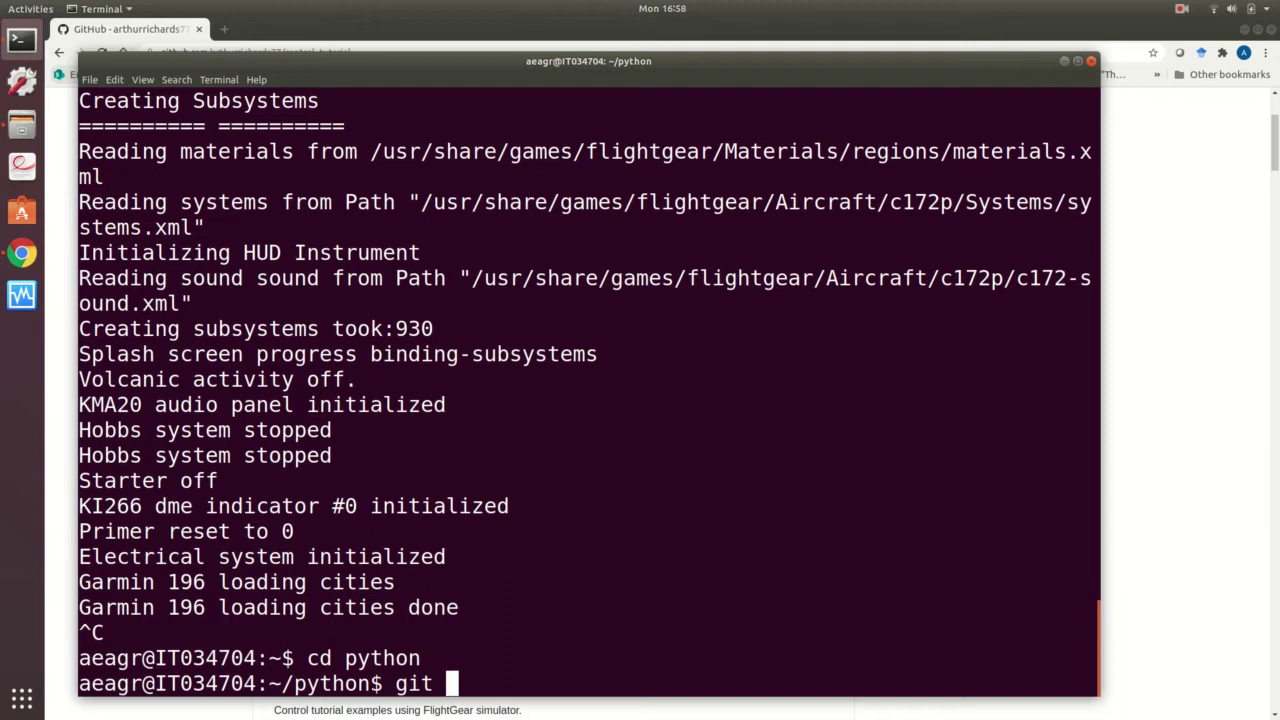
text(clone)
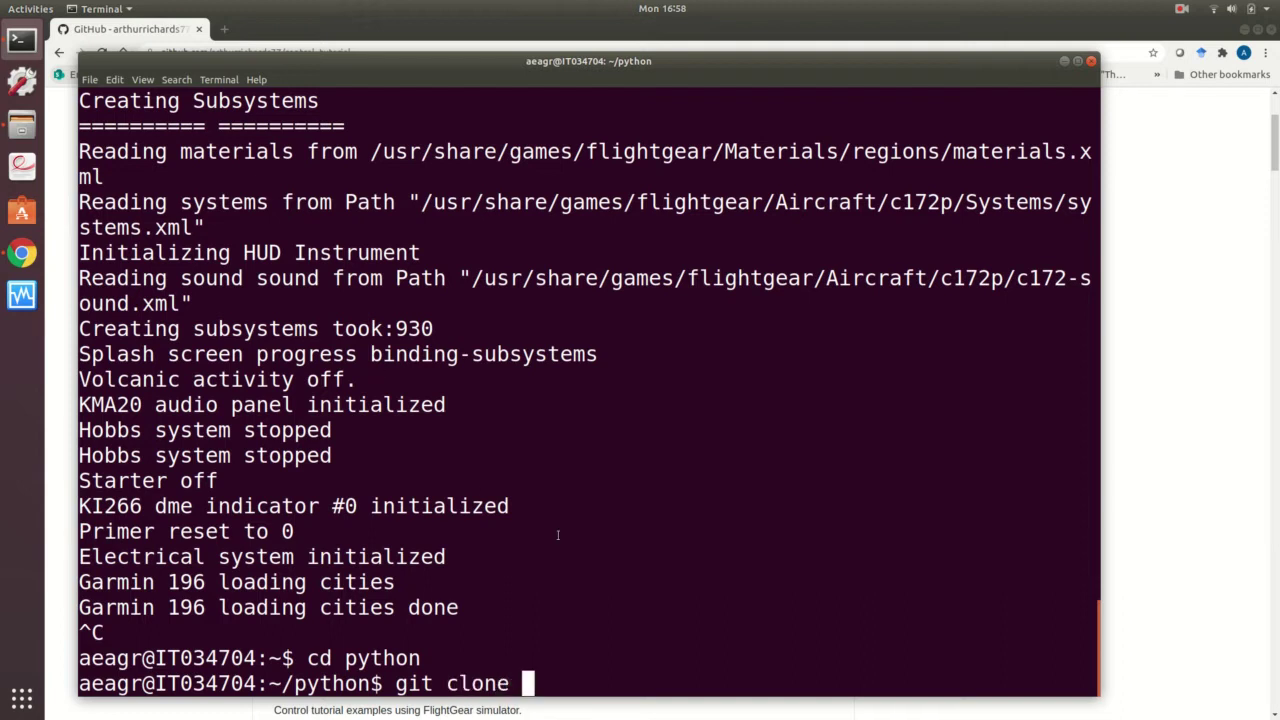
right_click(558, 535)
click(576, 574)
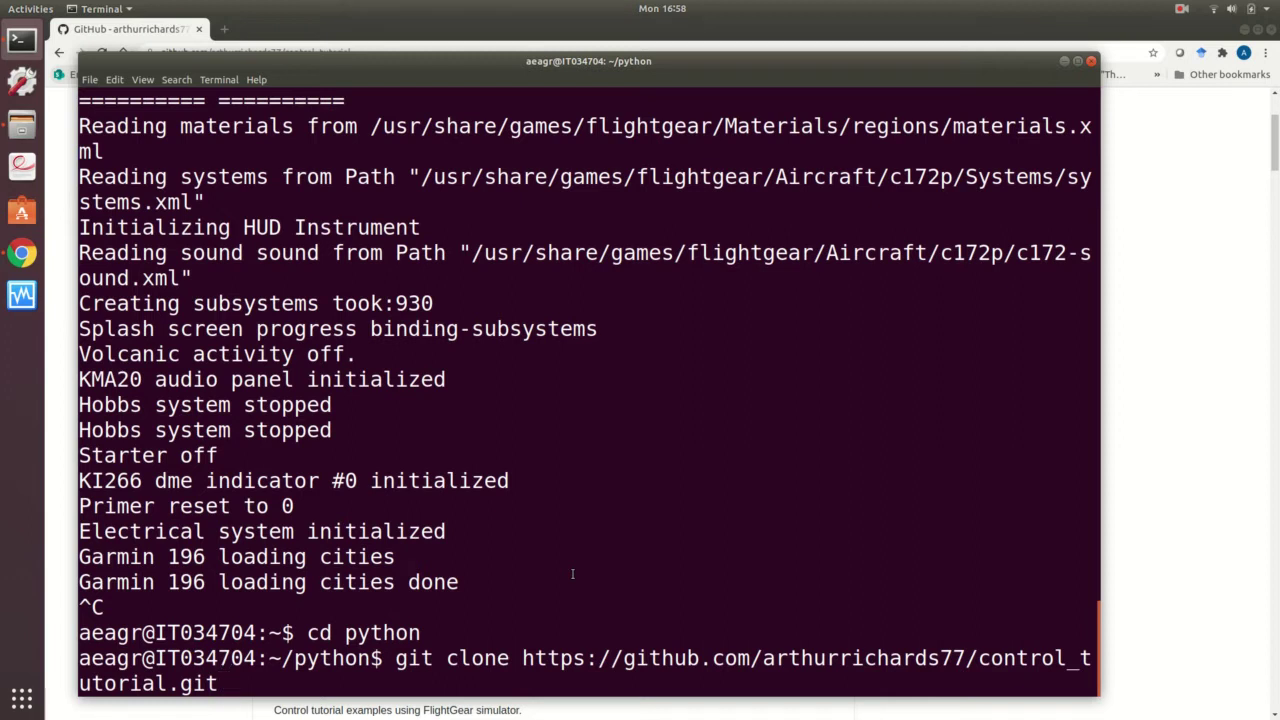
key(Return)
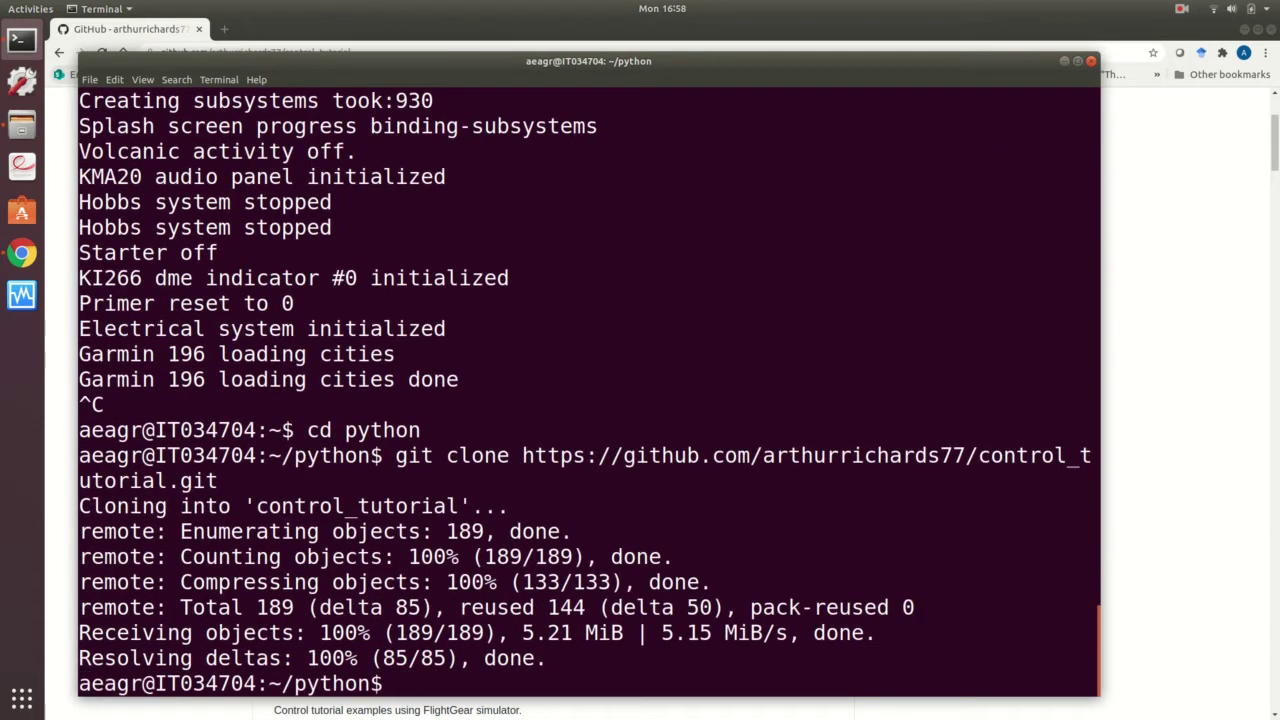
text(ls)
key(Return)
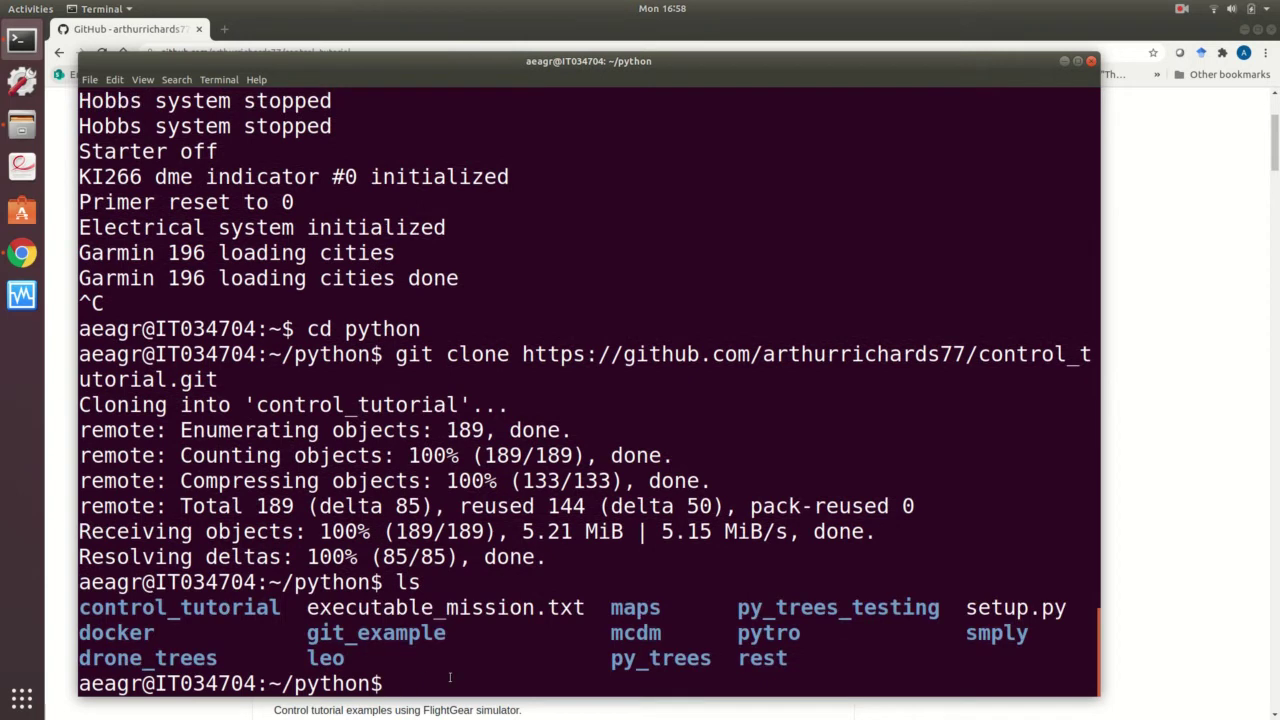
- Move into control_tutorial and list its files, including runfg.sh and requirements.txt
text(cd c)
key(Tab)
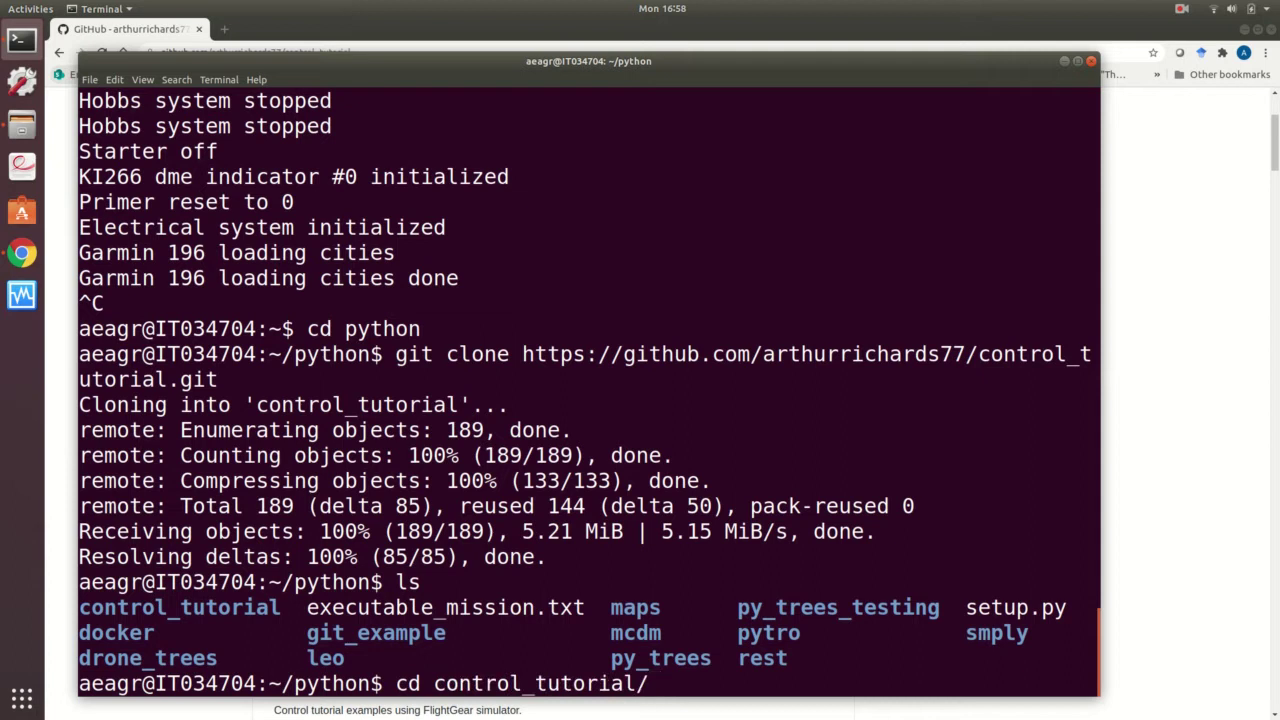
key(Return)
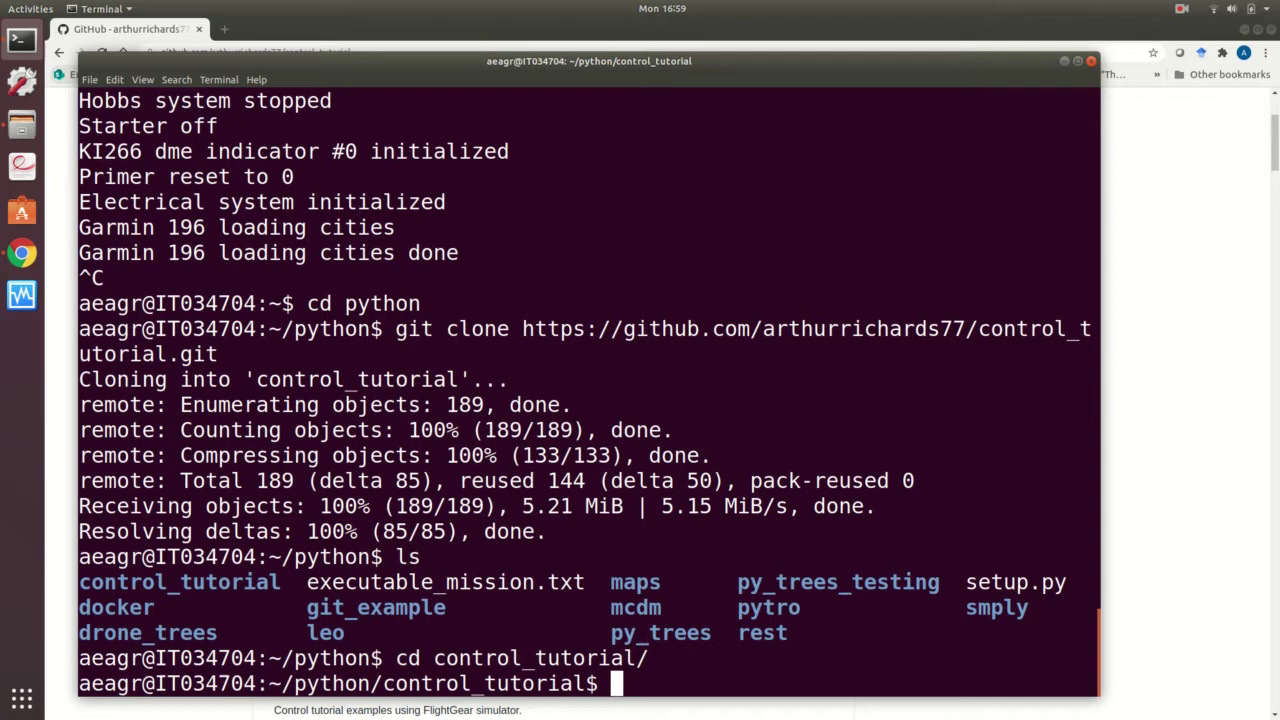
text(ls)
key(Return)
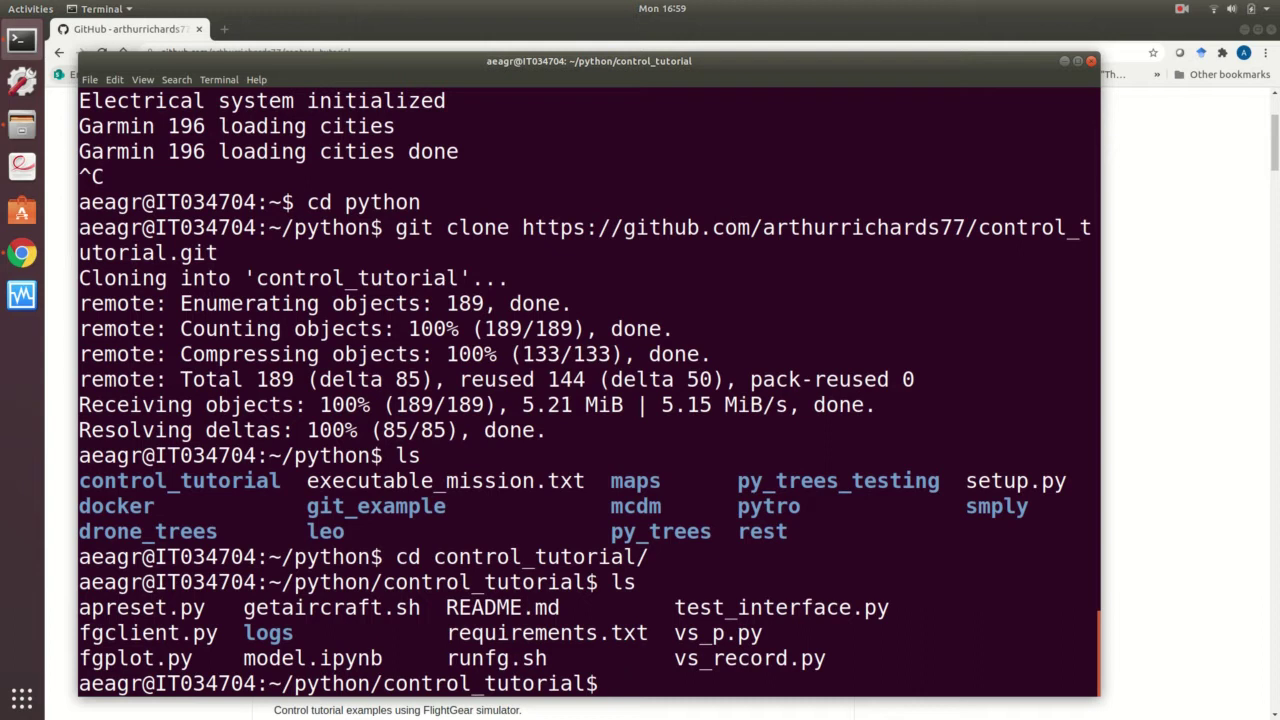
- Run source getaircraft.sh to fetch and unzip Allegro-2000, then list to confirm the folder and zip
text(source)
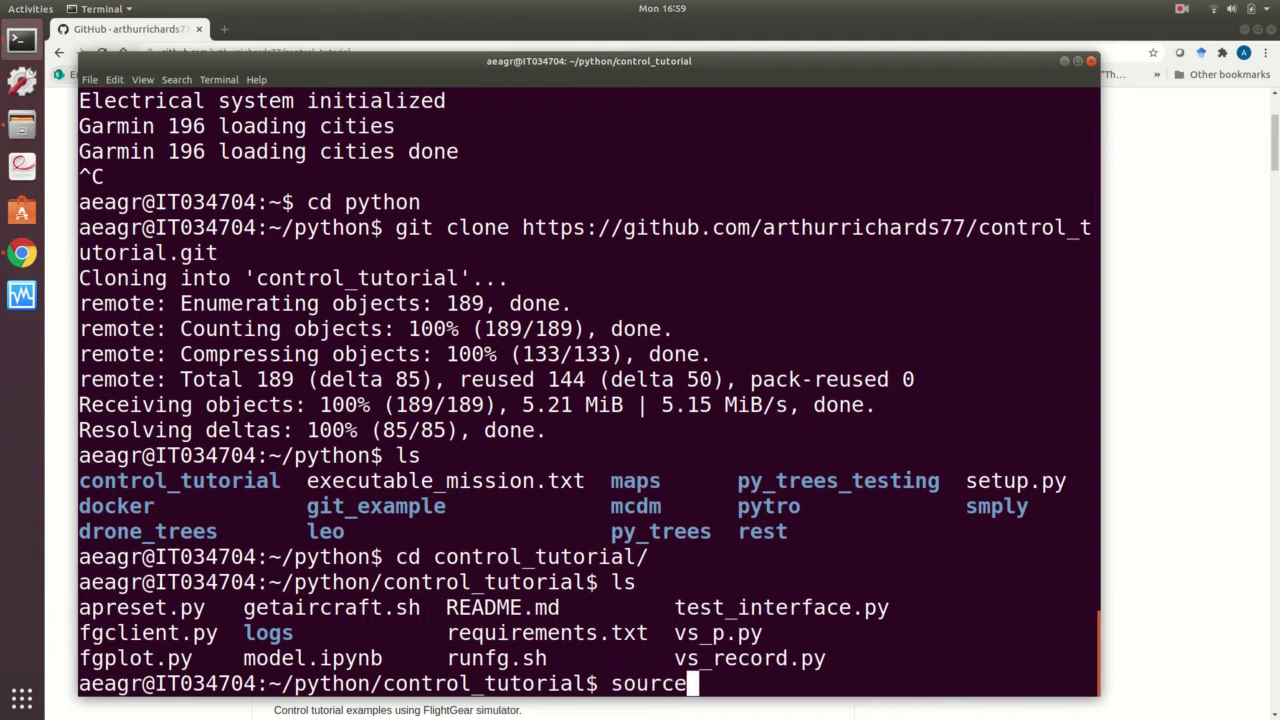
text(get)
key(Tab)
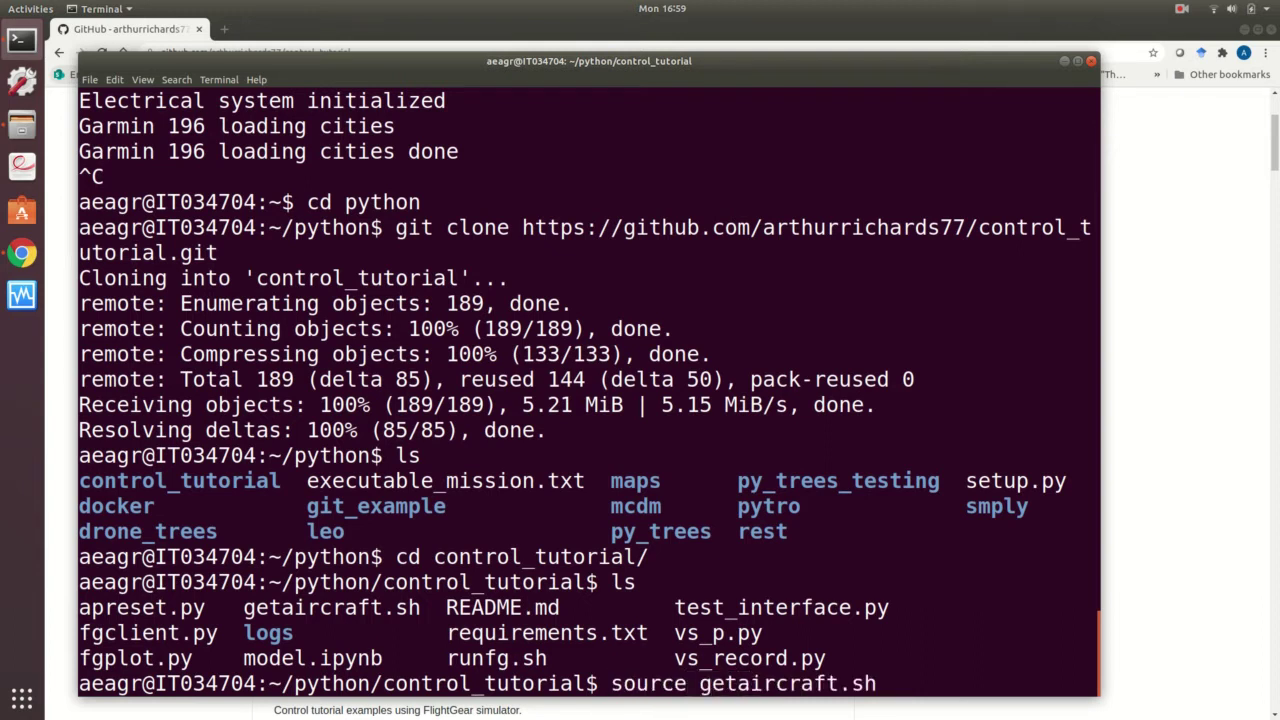
key(Return)
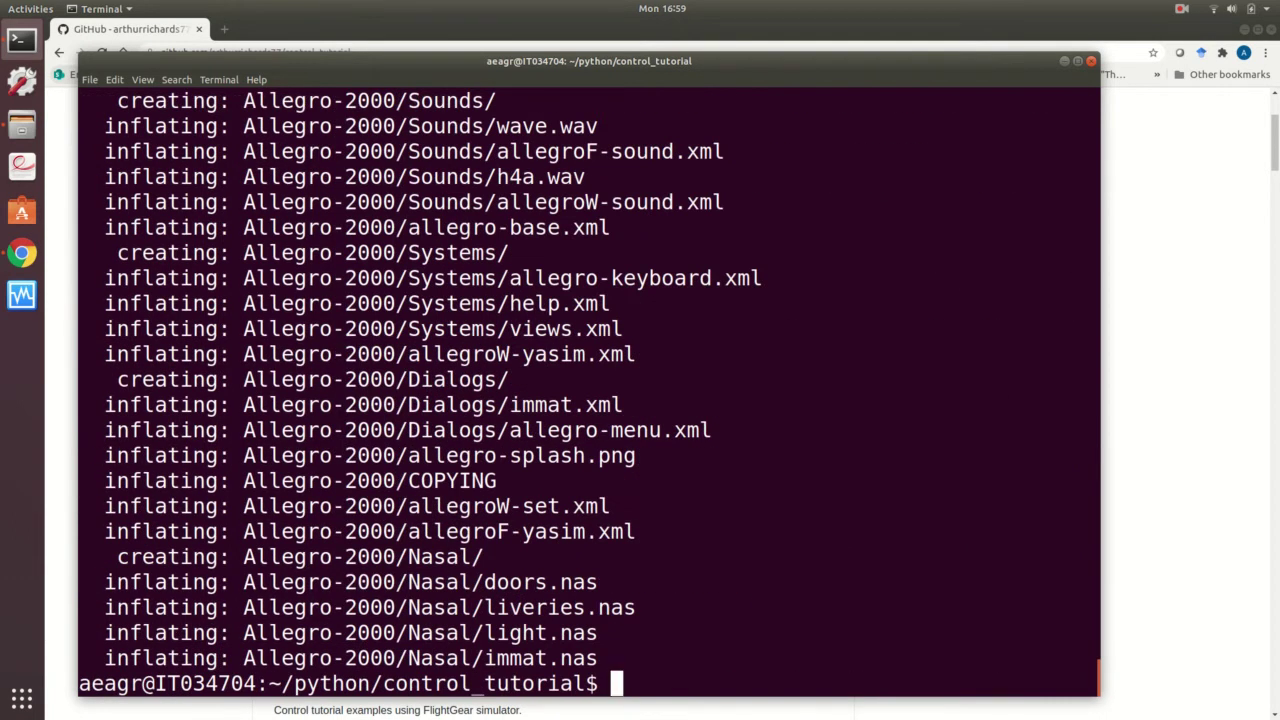
text(ls)
key(Return)
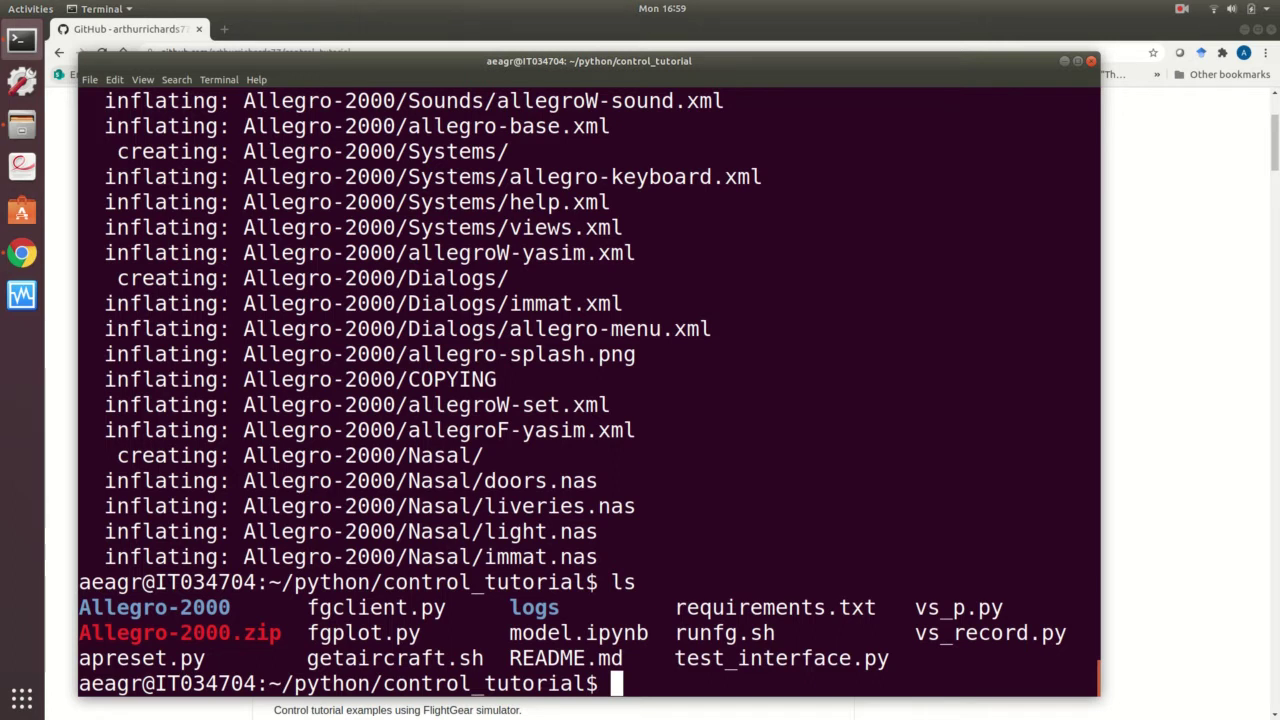
- Launch FlightGear with source runfg.sh, turn on the HUD with H, and return to the terminal
text(source runfg.sh)
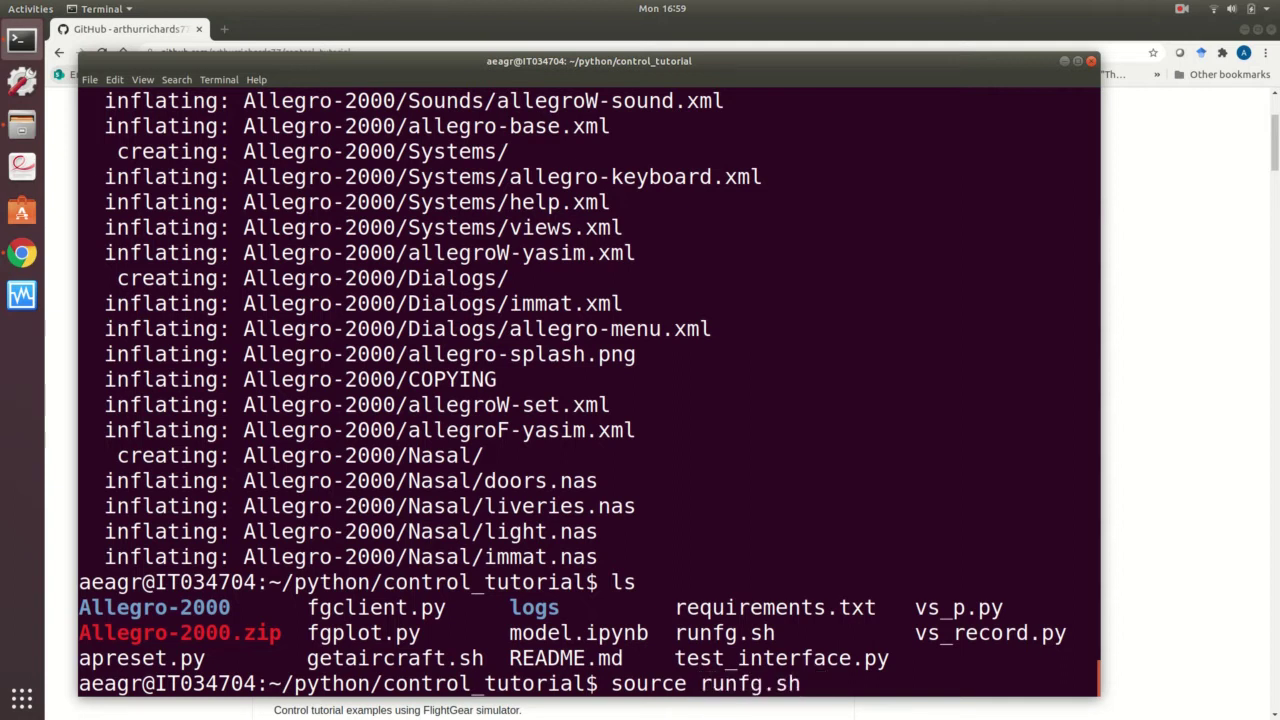
key(Return)
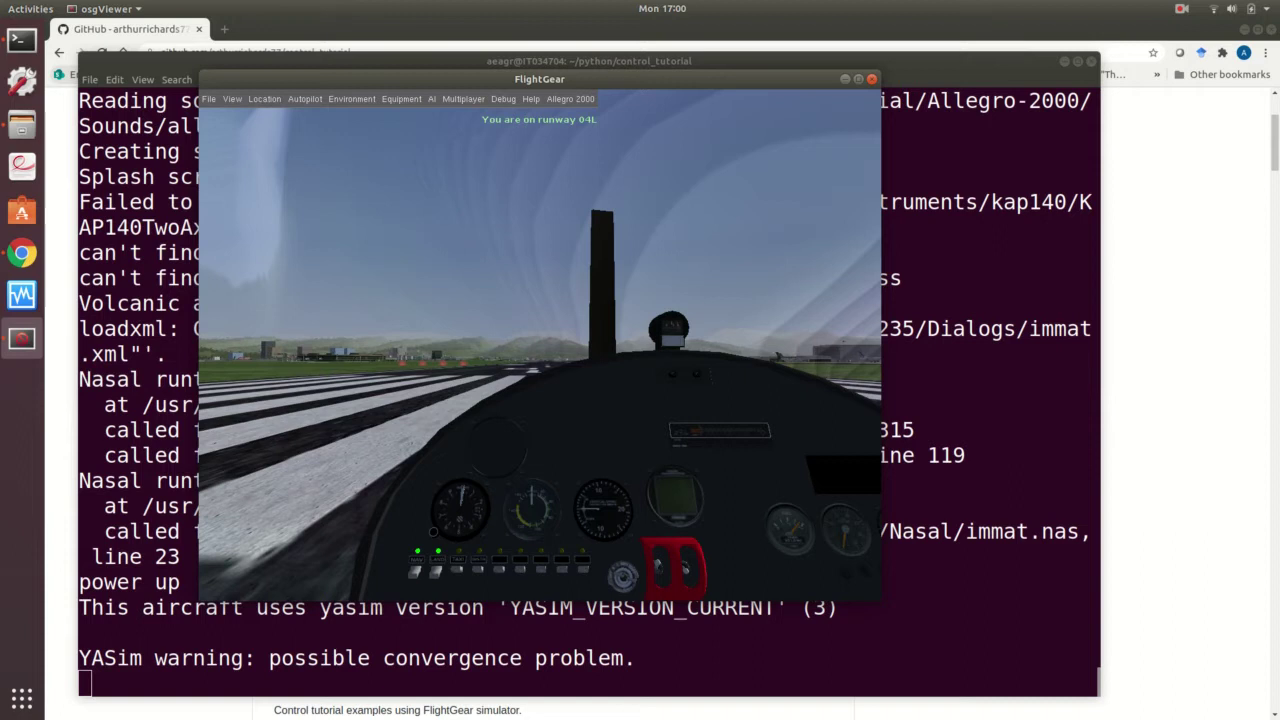
key(h)
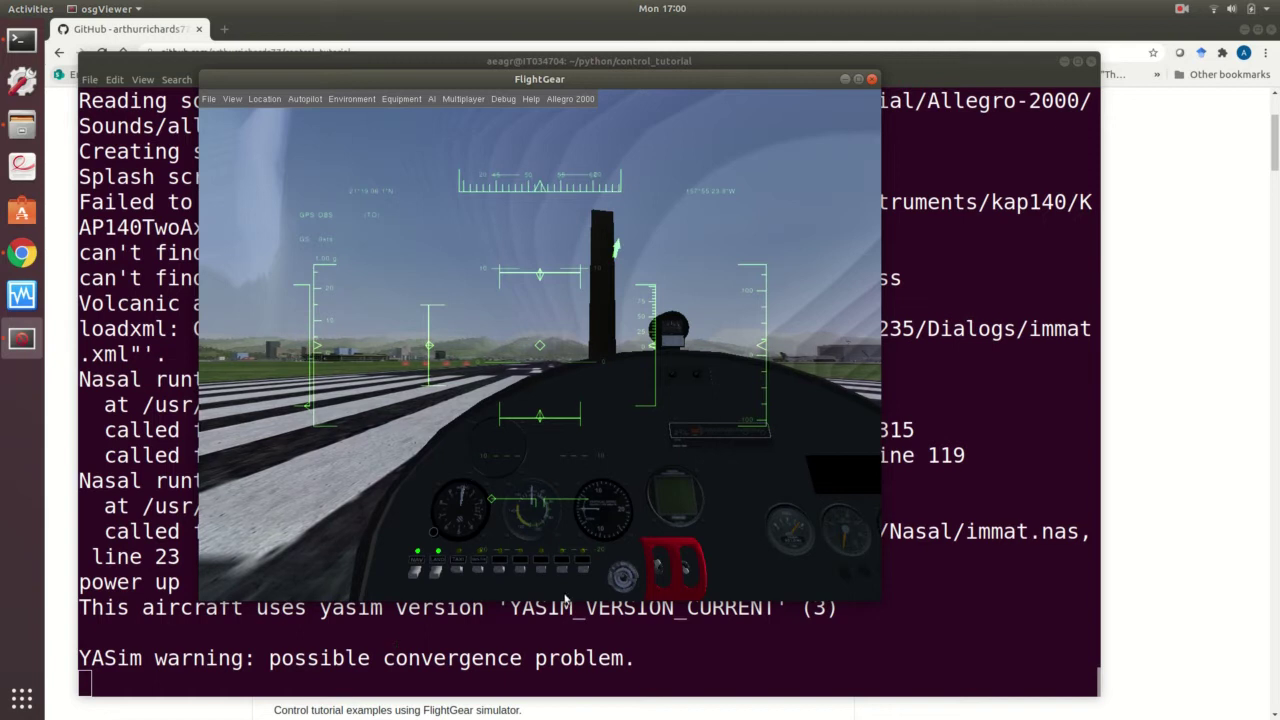
click(661, 630)
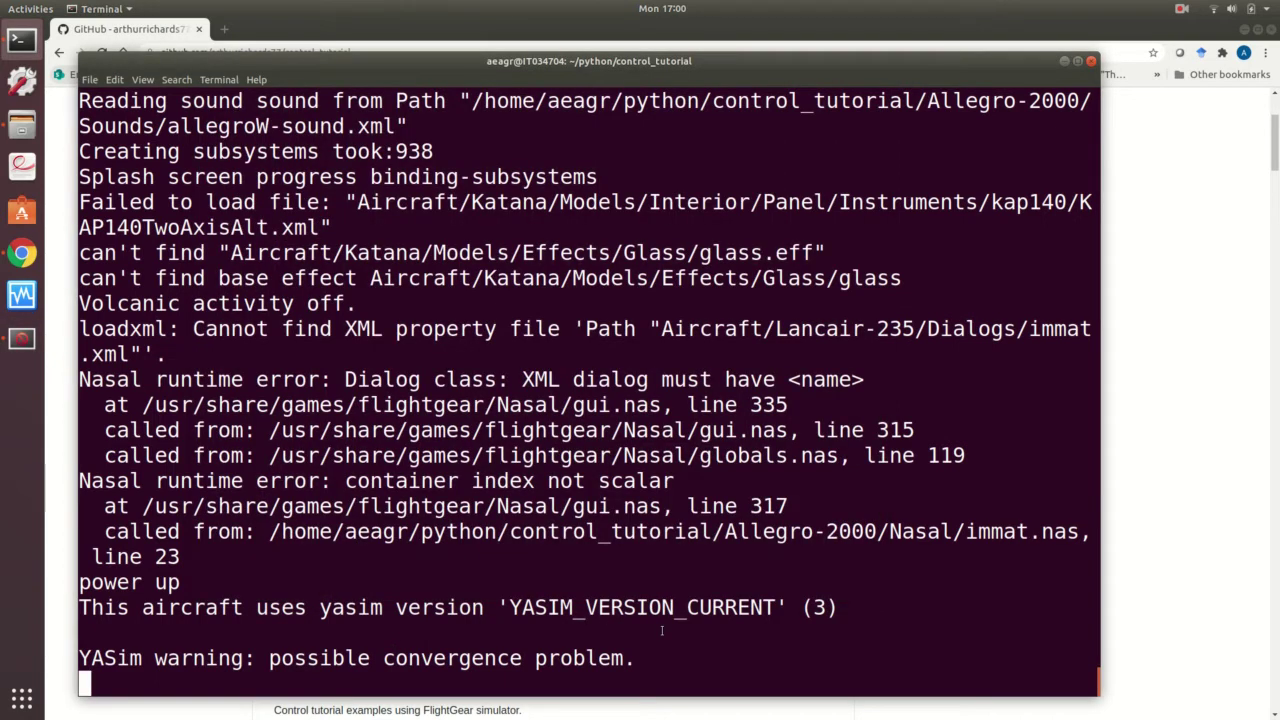
key(ctrl+shift+t)
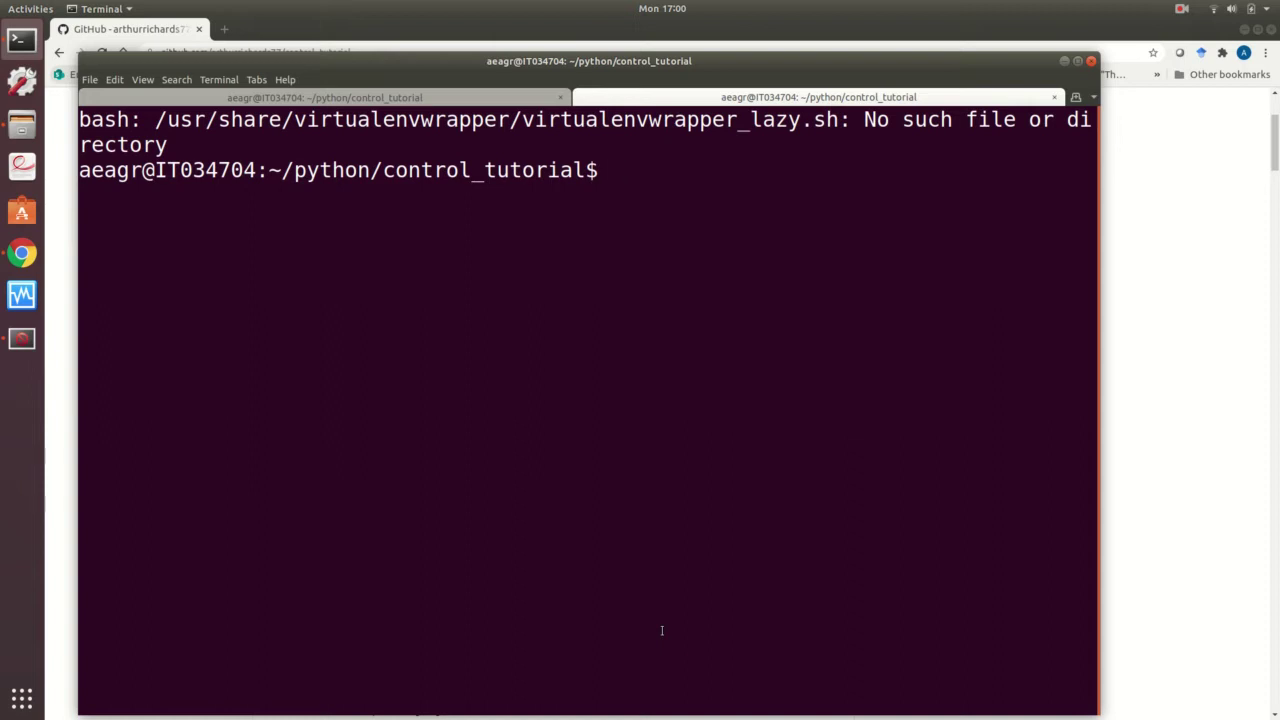
text(python3)
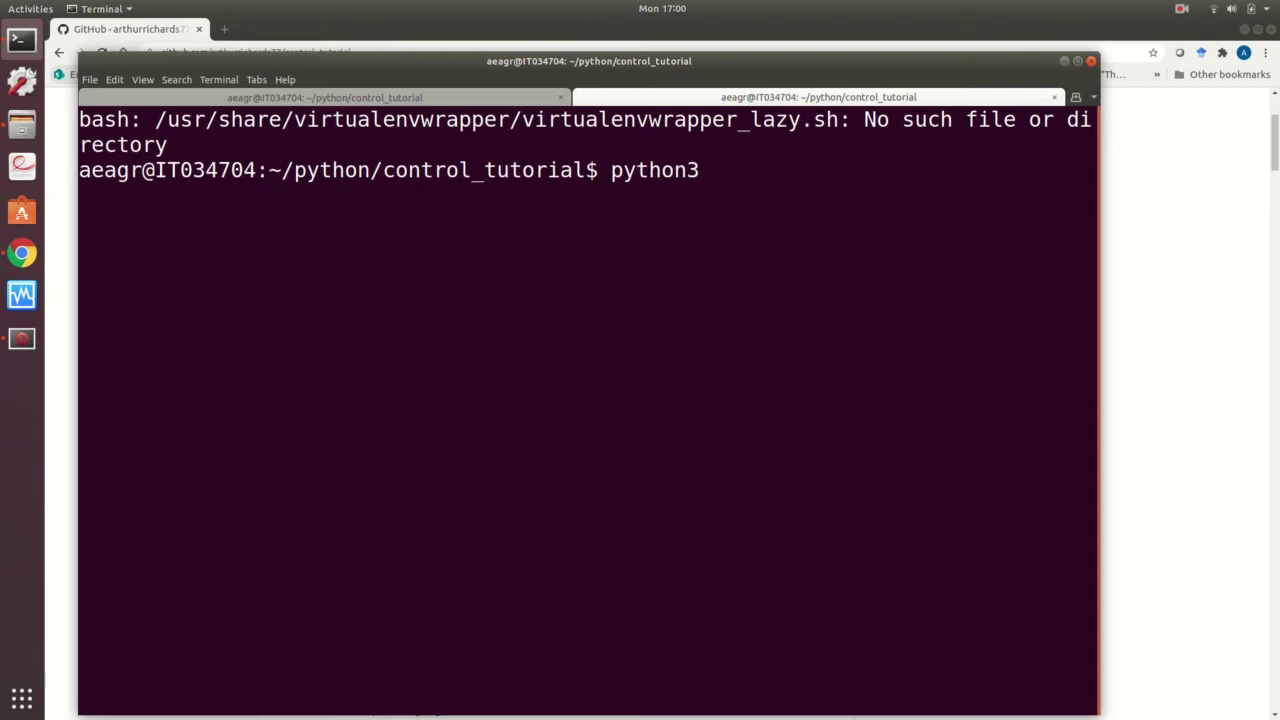
text(te)
key(Tab)
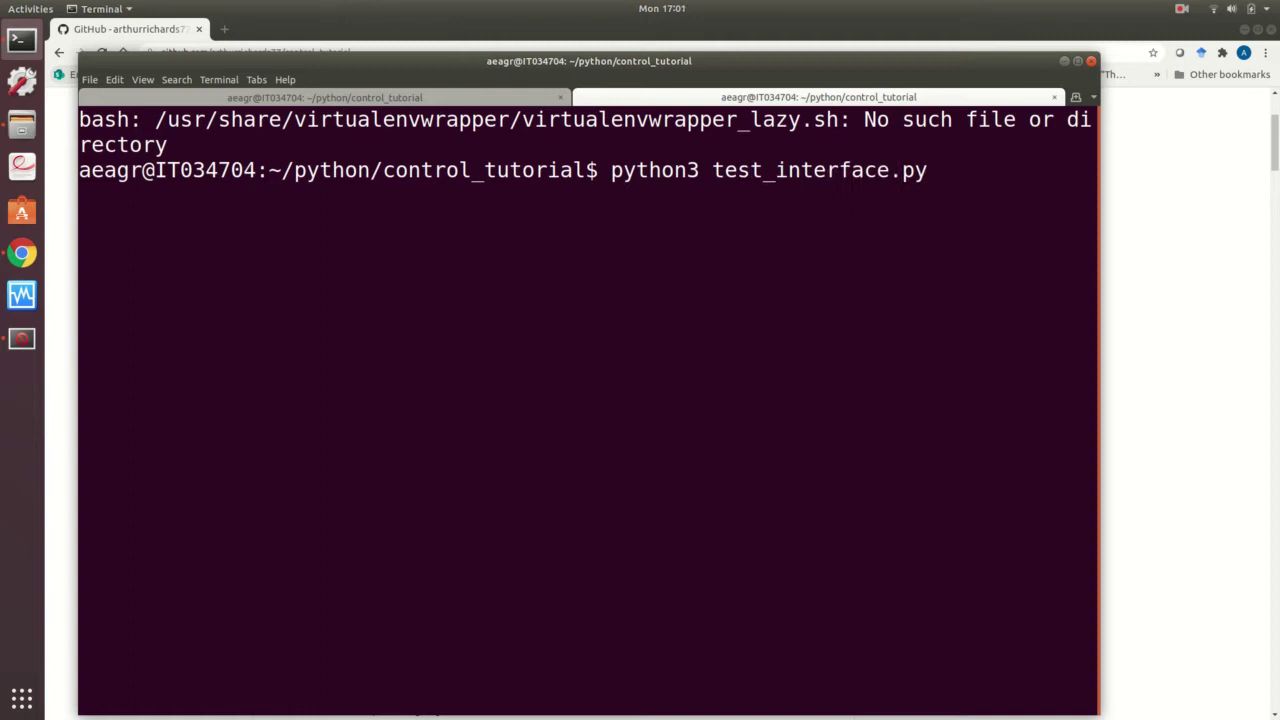
key(Return)
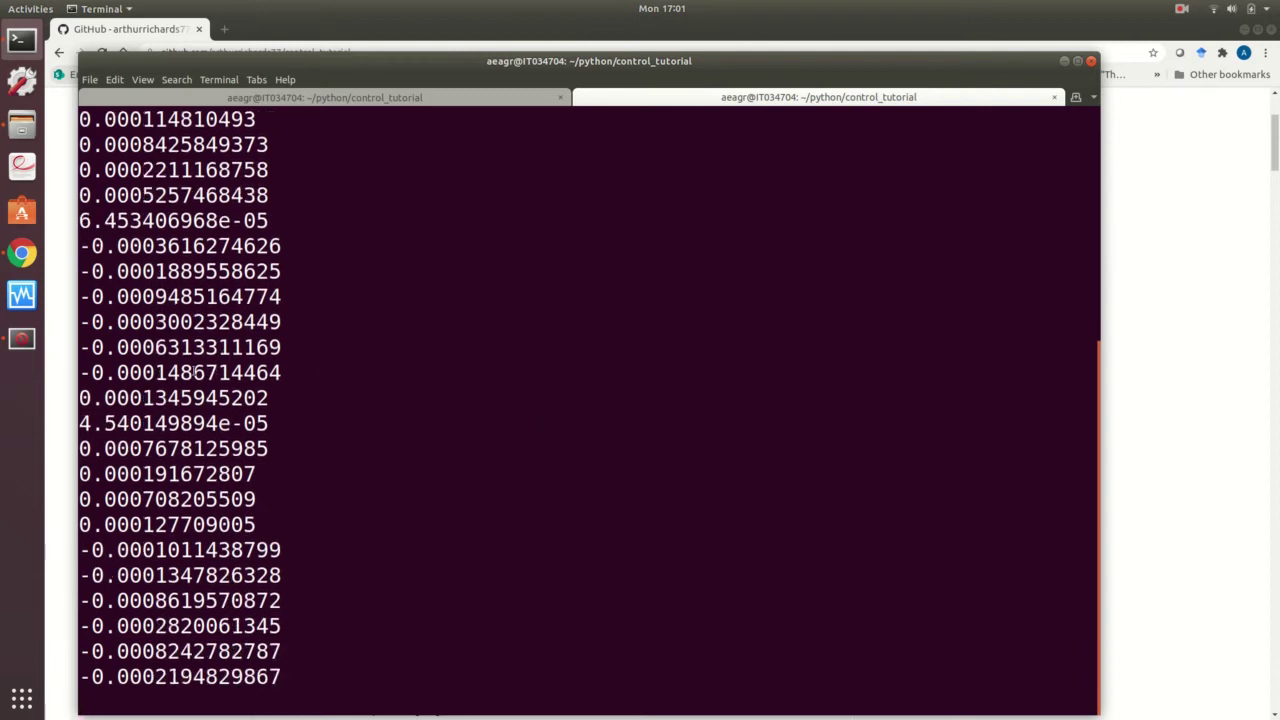
click(23, 340)
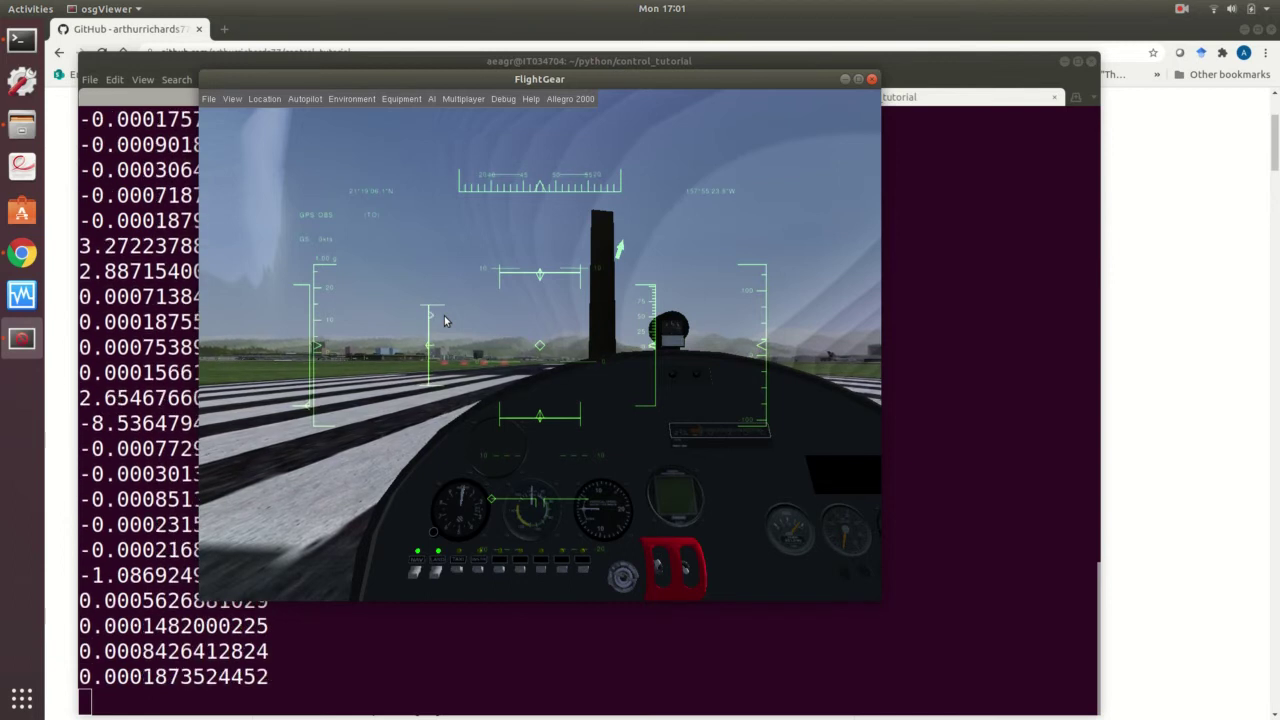
click(338, 649)
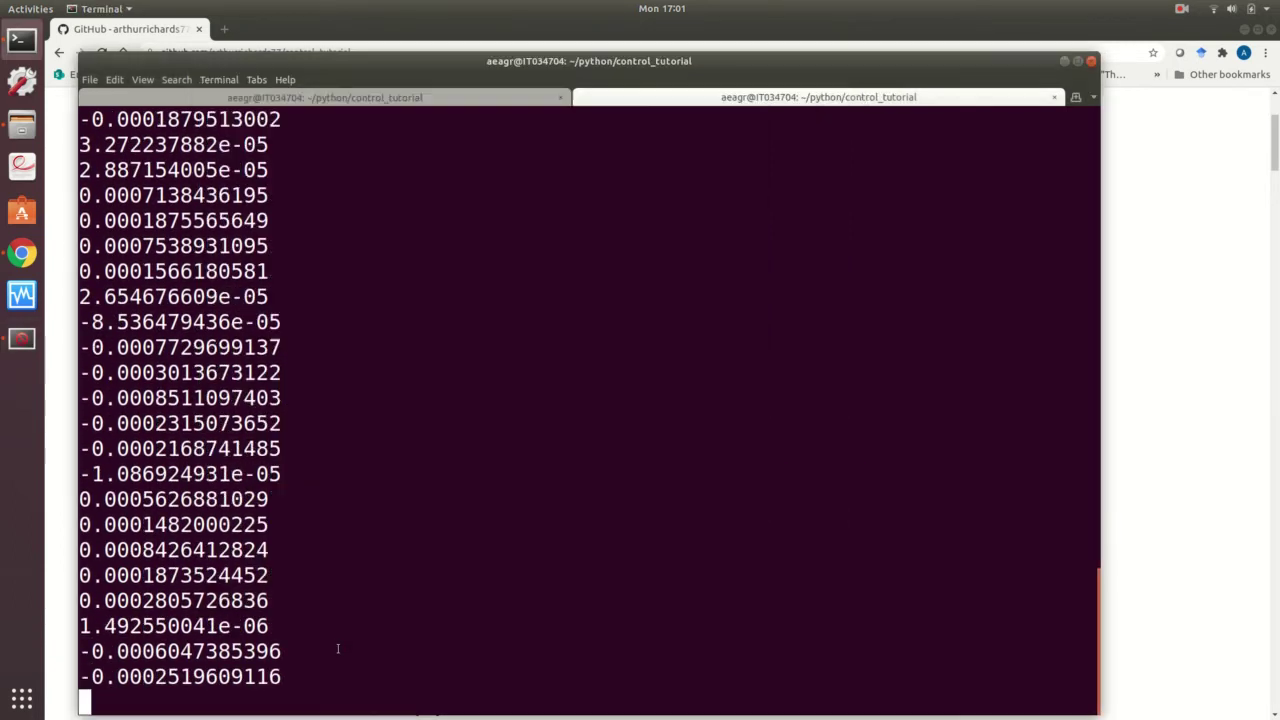
- Interrupt the test script with Ctrl+C and enter python3 fgplot.py at the prompt
key(ctrl+c)
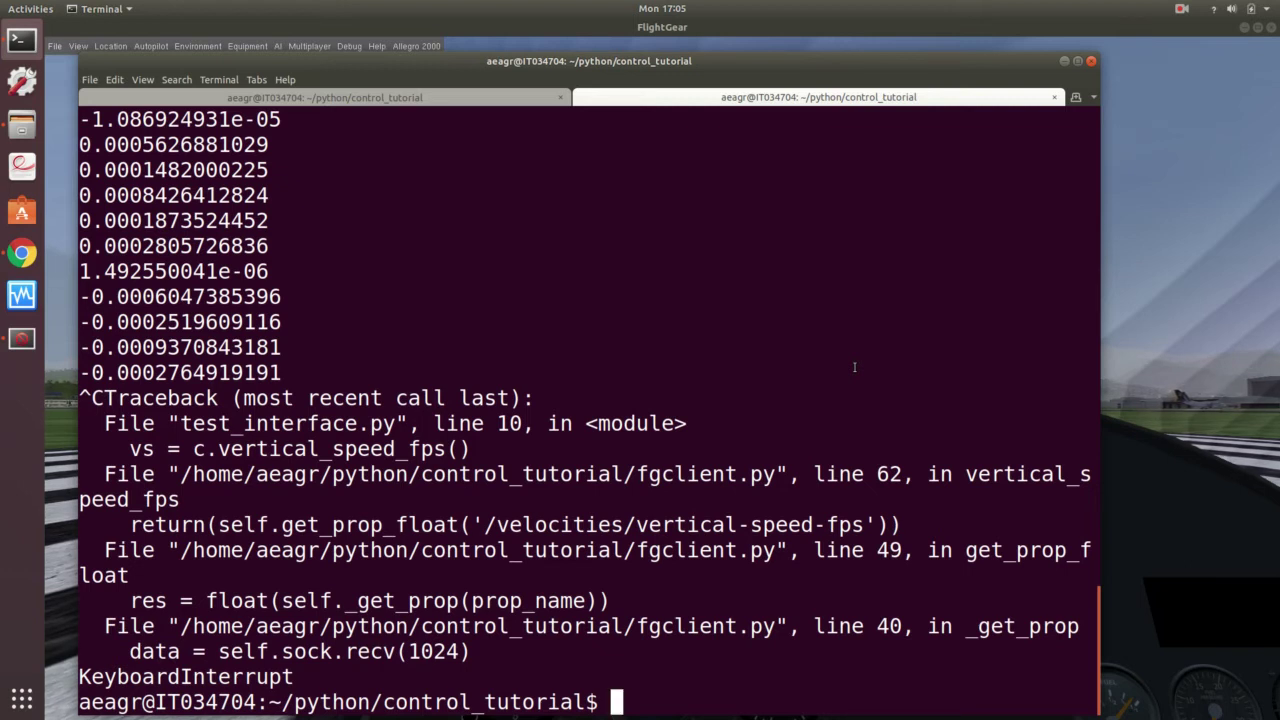
text(python)
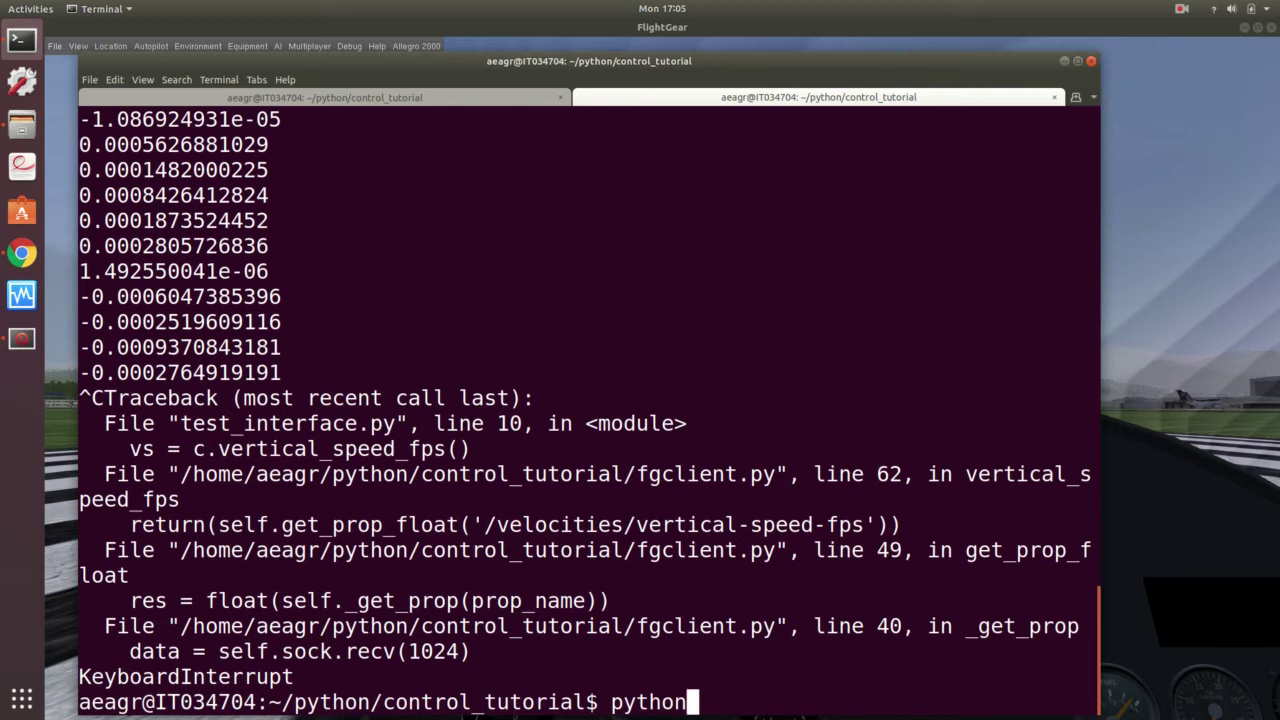
text(3 fgplo)
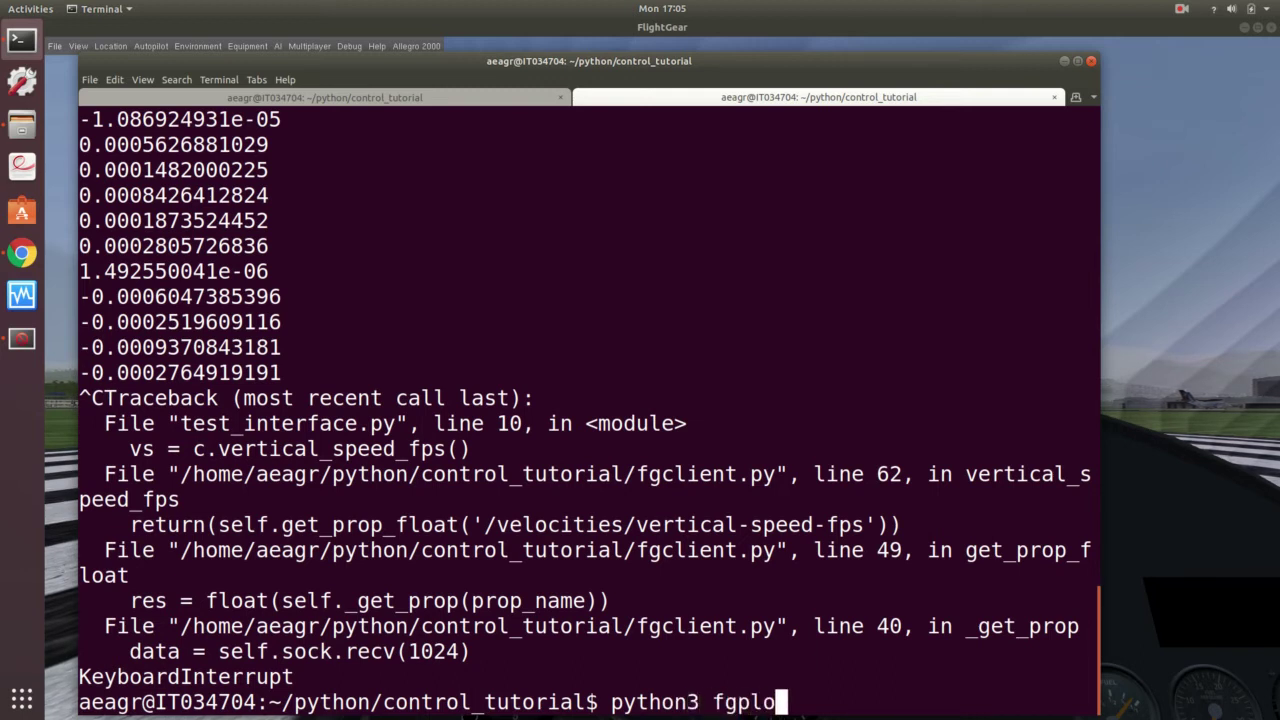
key(Tab)
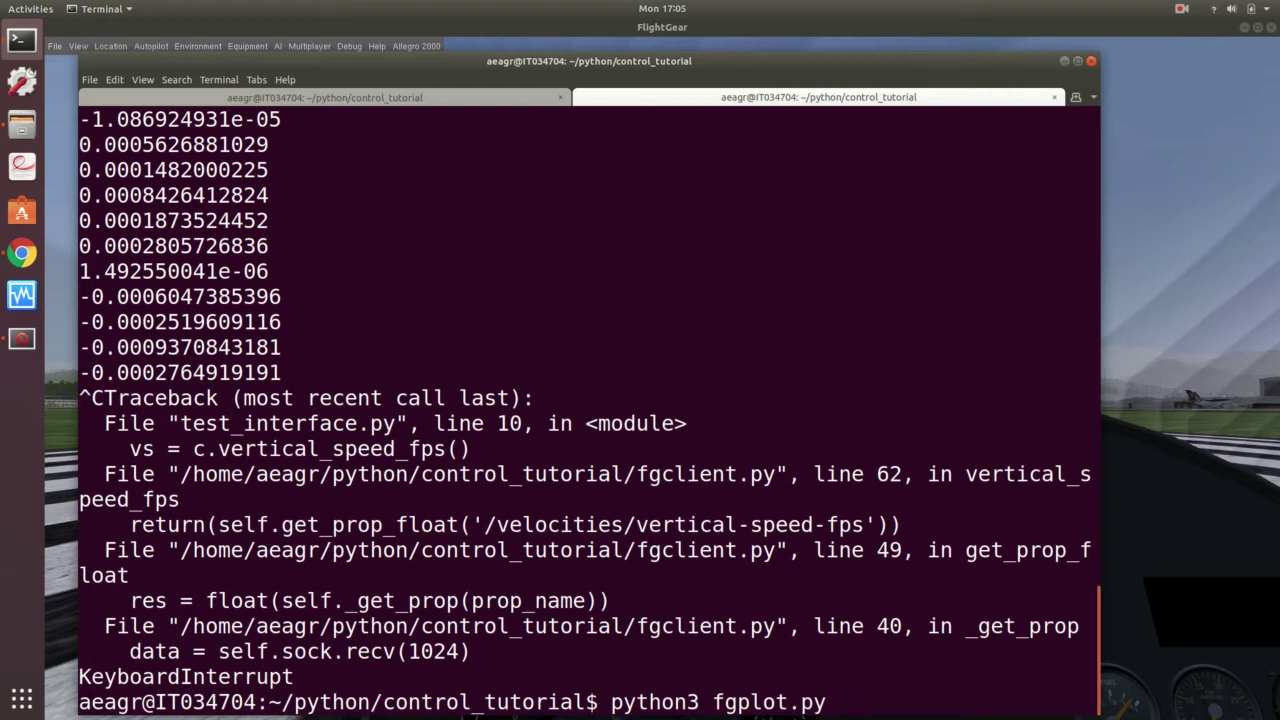
- Run fgplot.py on logs/fglog201130170103.csv, review the vertical speed and elevator plot, then close it
key(Return)
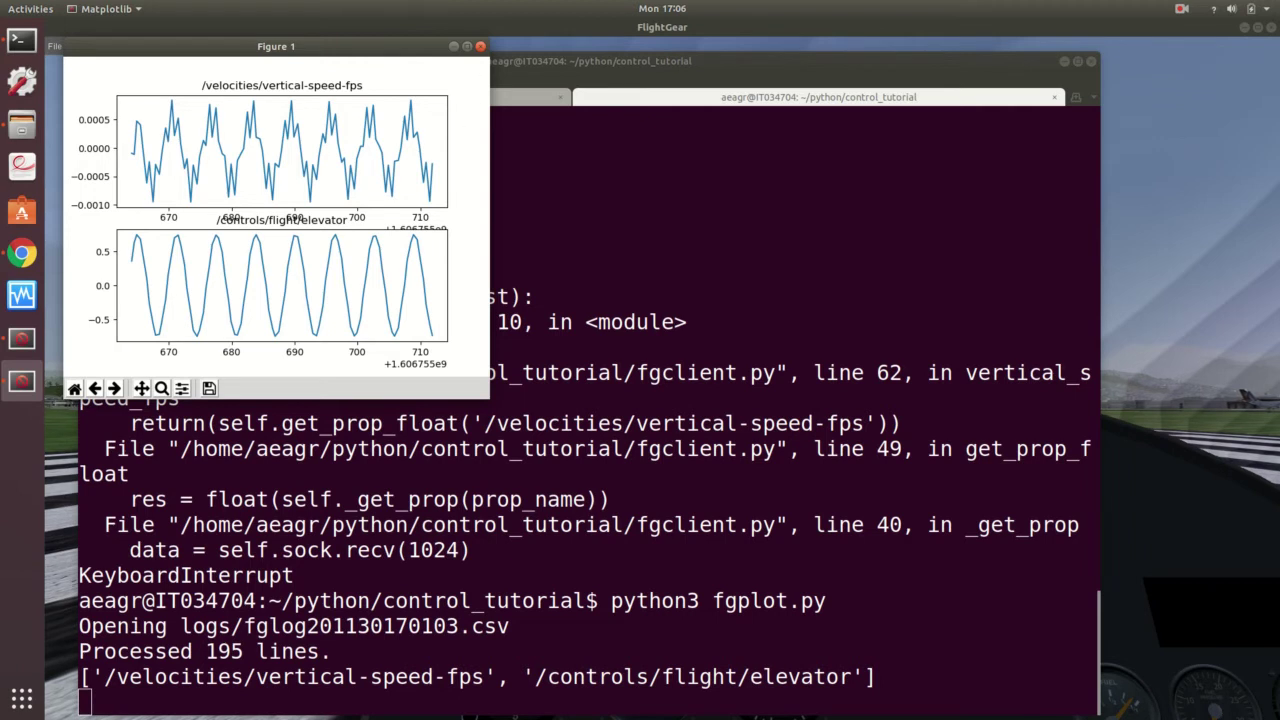
click(480, 46)
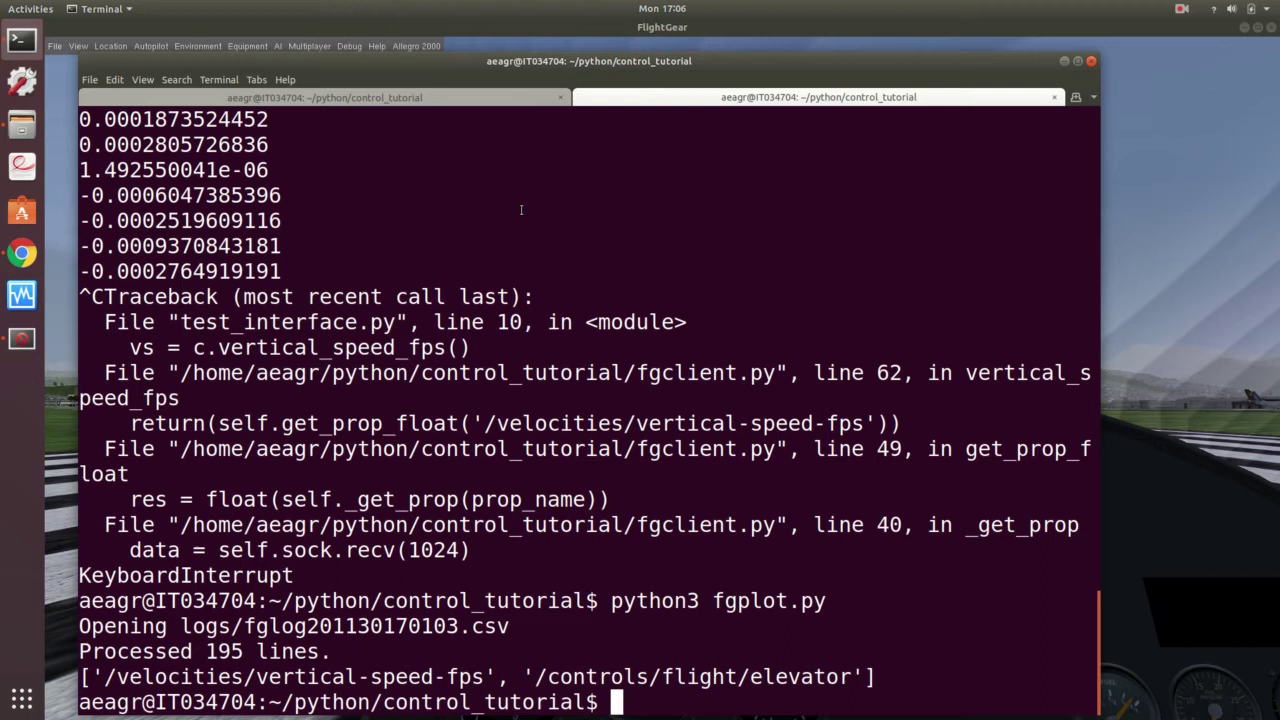
- Bring the Allegro 2000 cockpit forward and set the elevator nose-up with the down arrow
click(1127, 255)
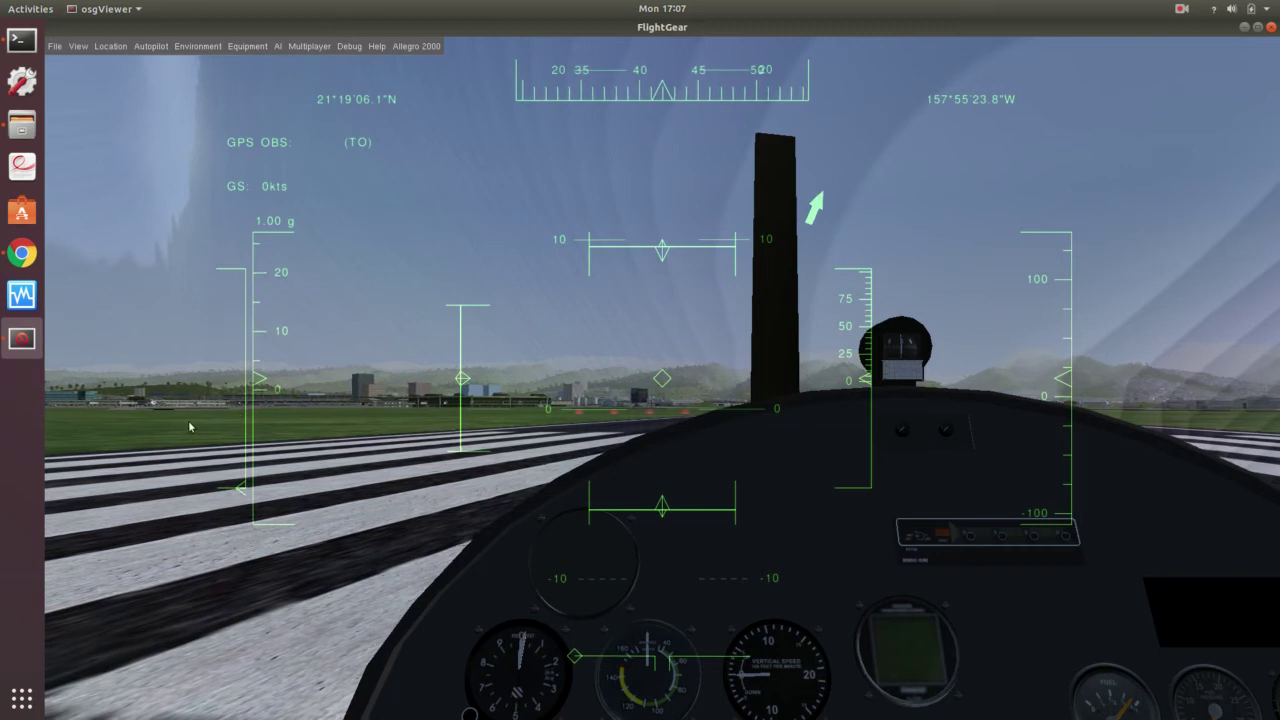
key(Down)
key(Down)
key(Down)
key(Down)
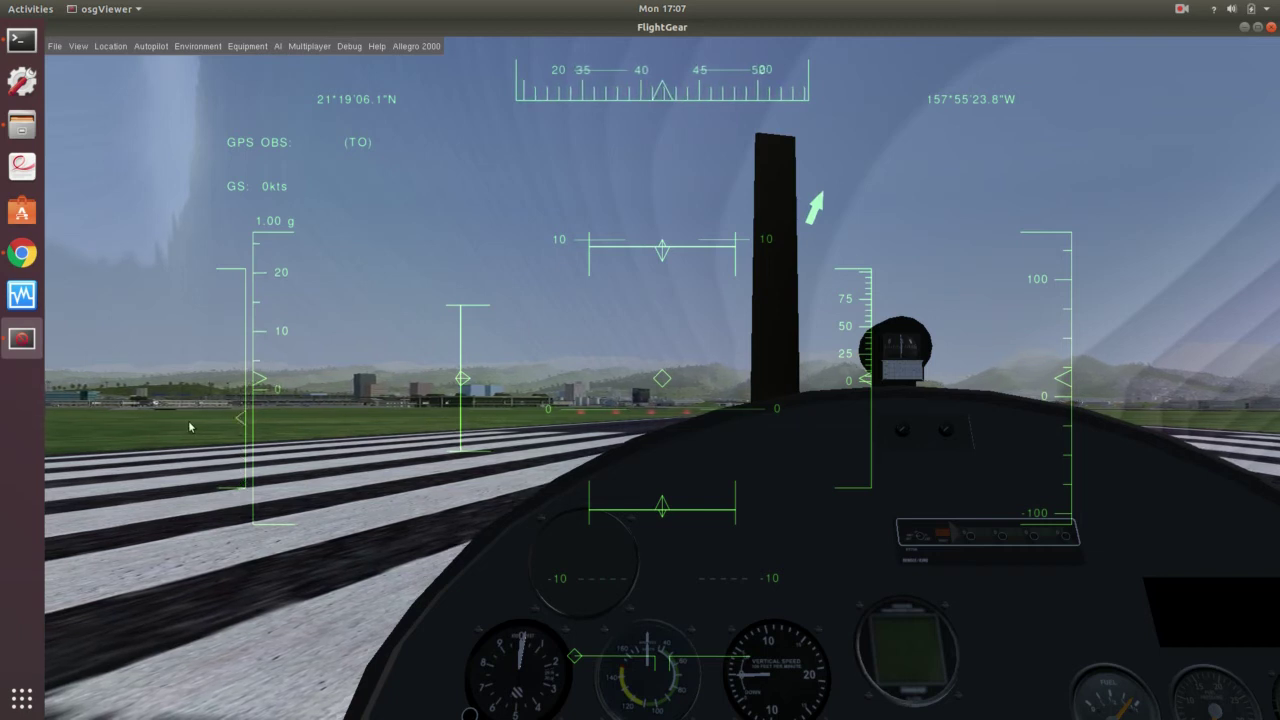
key(Down)
key(Down)
key(Down)
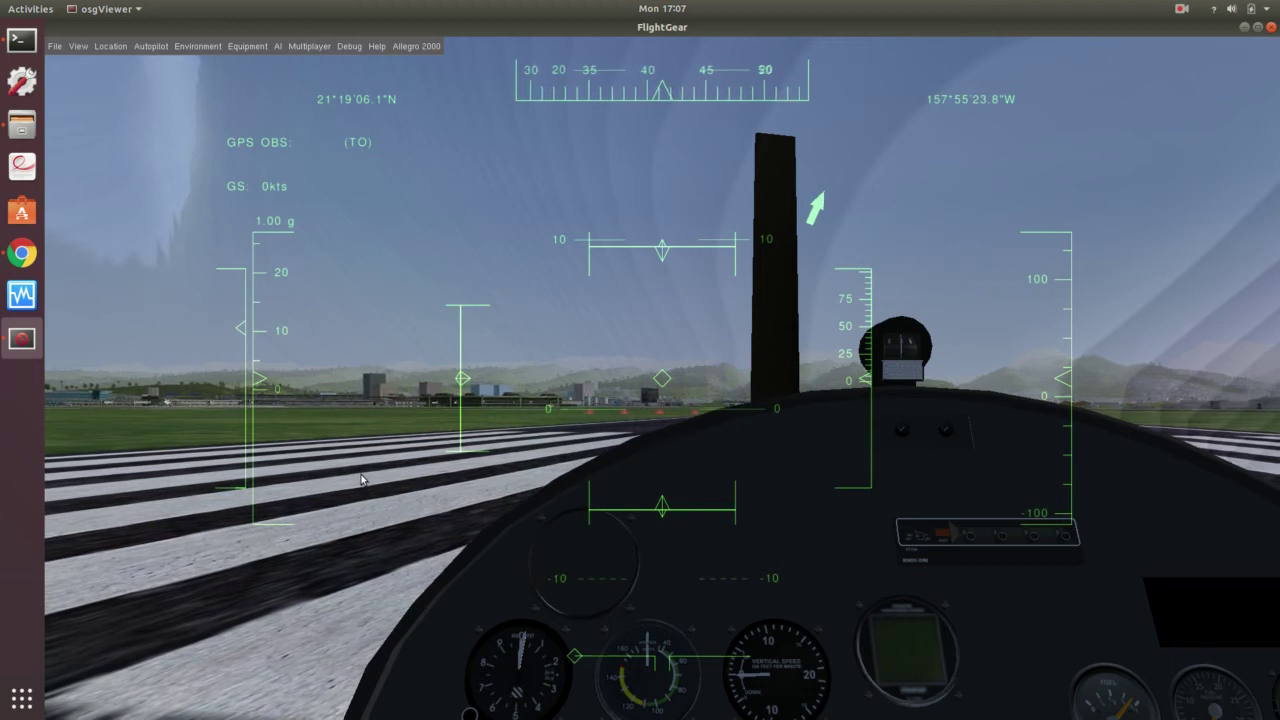
- Start the Allegro 2000's engine and advance the throttle to take off from the runway
key(s)
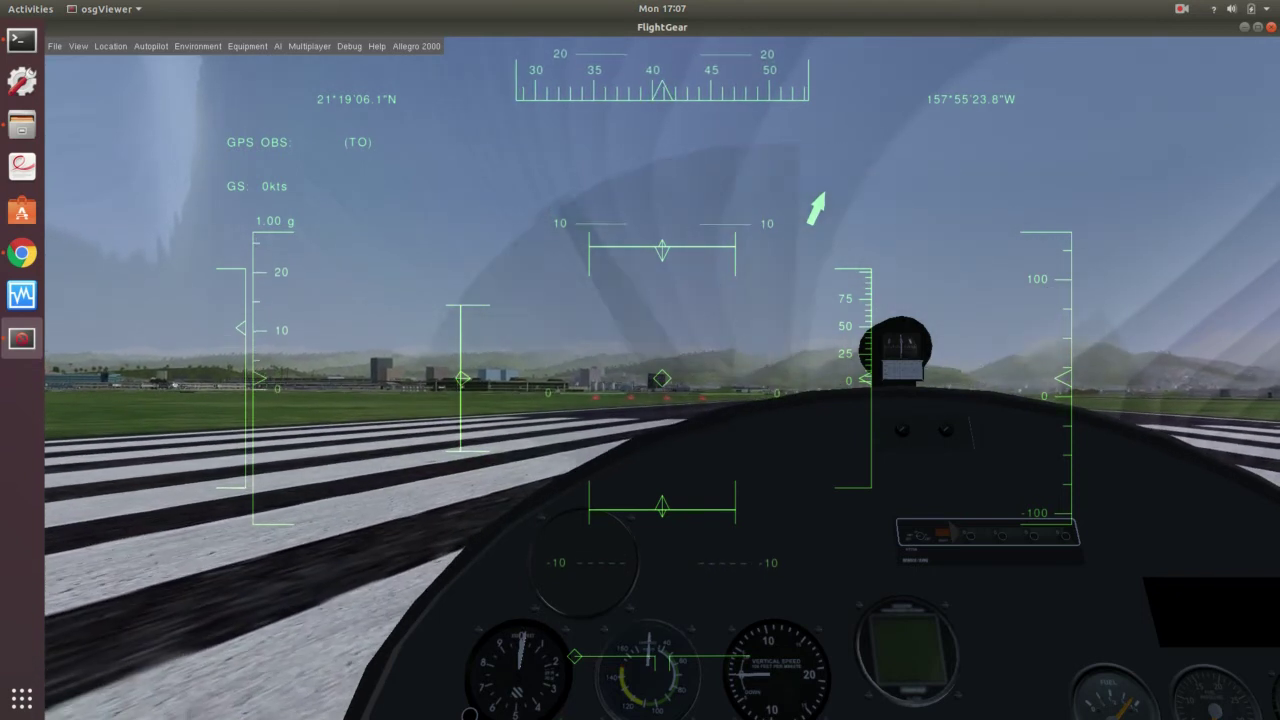
key(Page_Up)
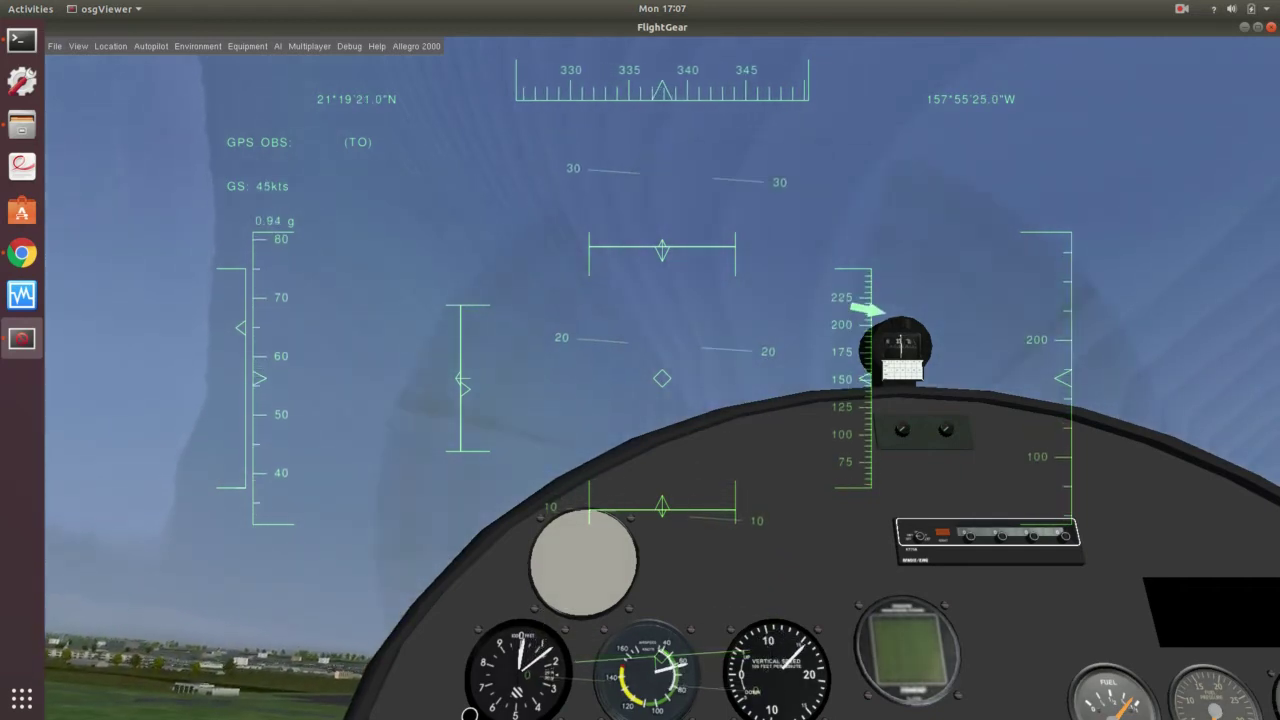
- Engage the autopilot with Vertical Speed pitch hold at 0 and Heading Bug heading control
key(F11)
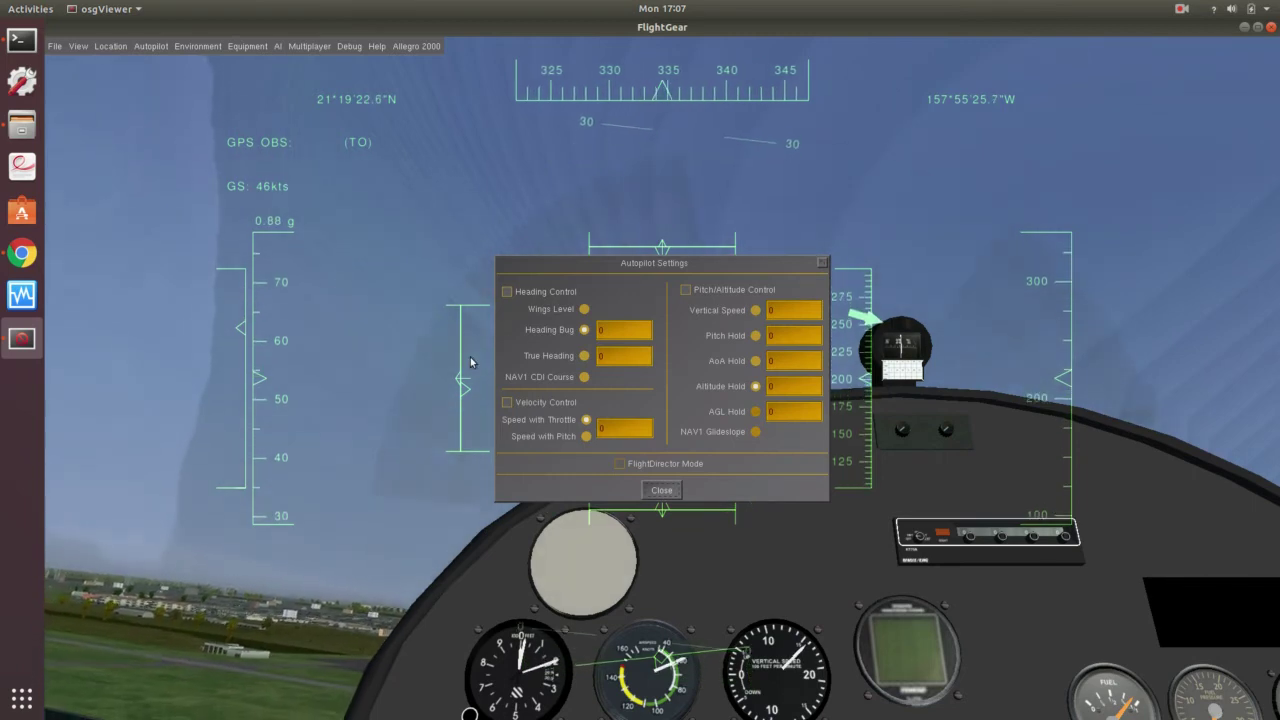
click(755, 310)
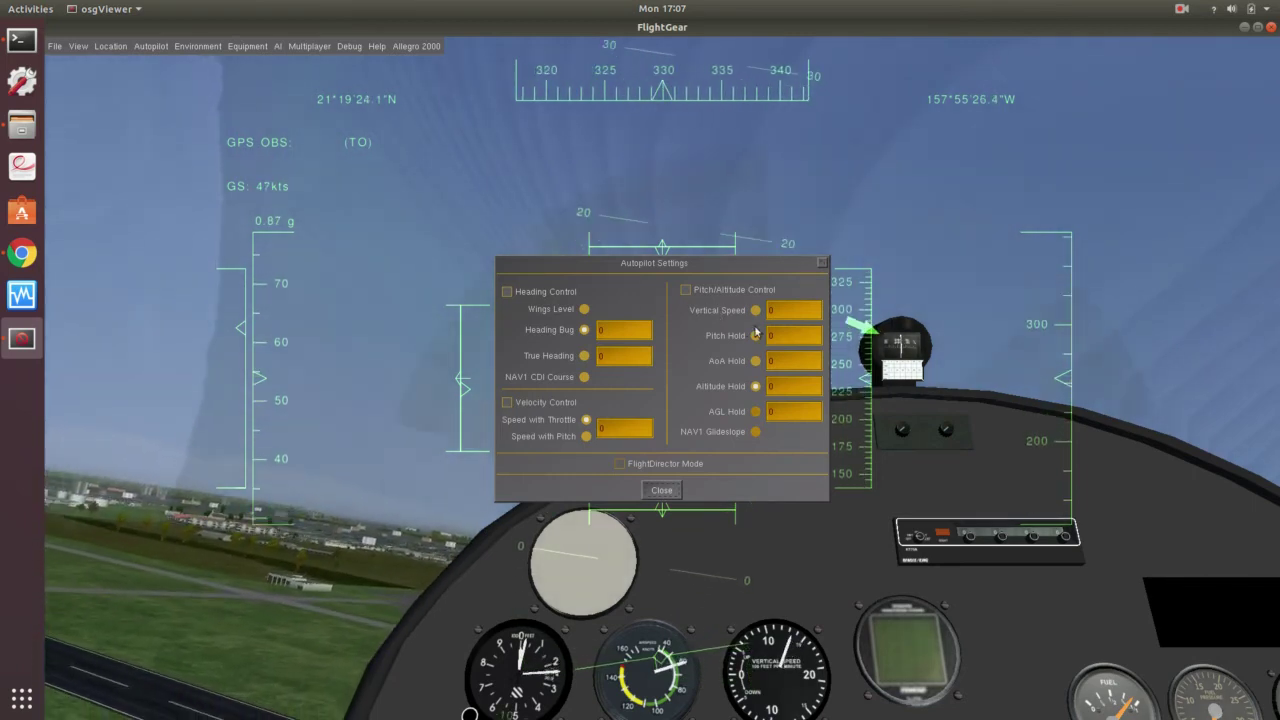
click(685, 290)
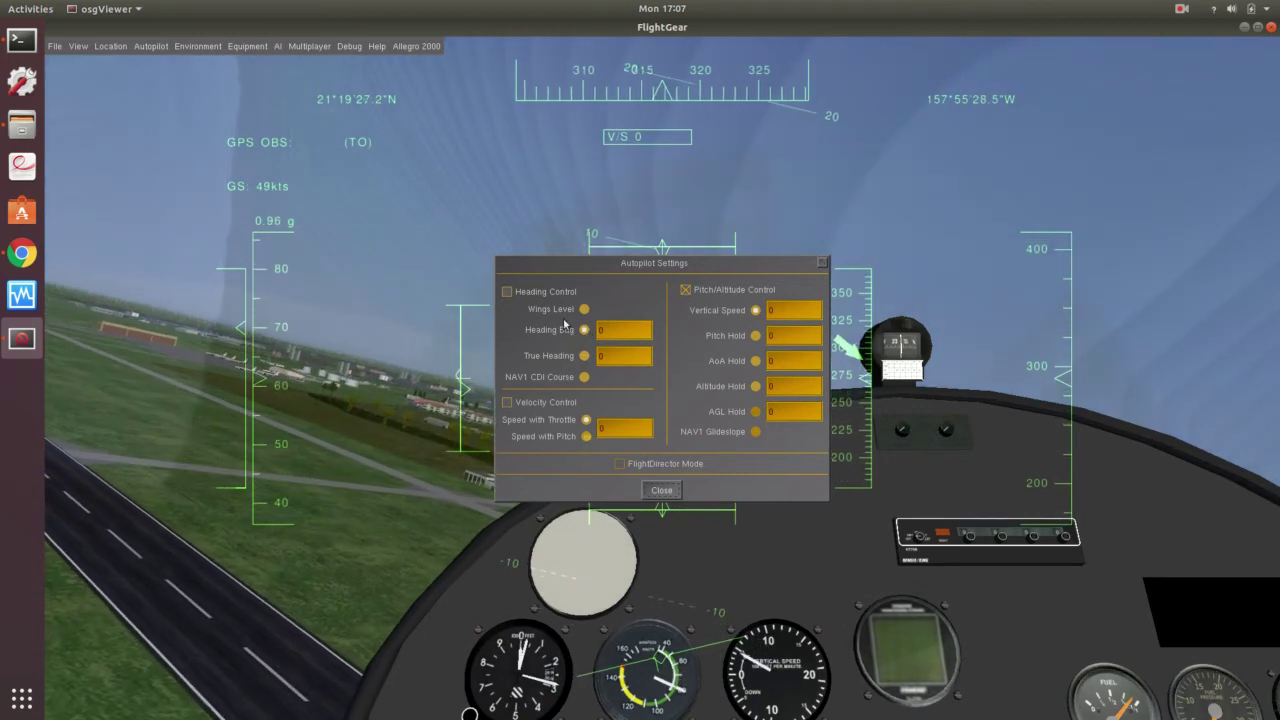
click(507, 292)
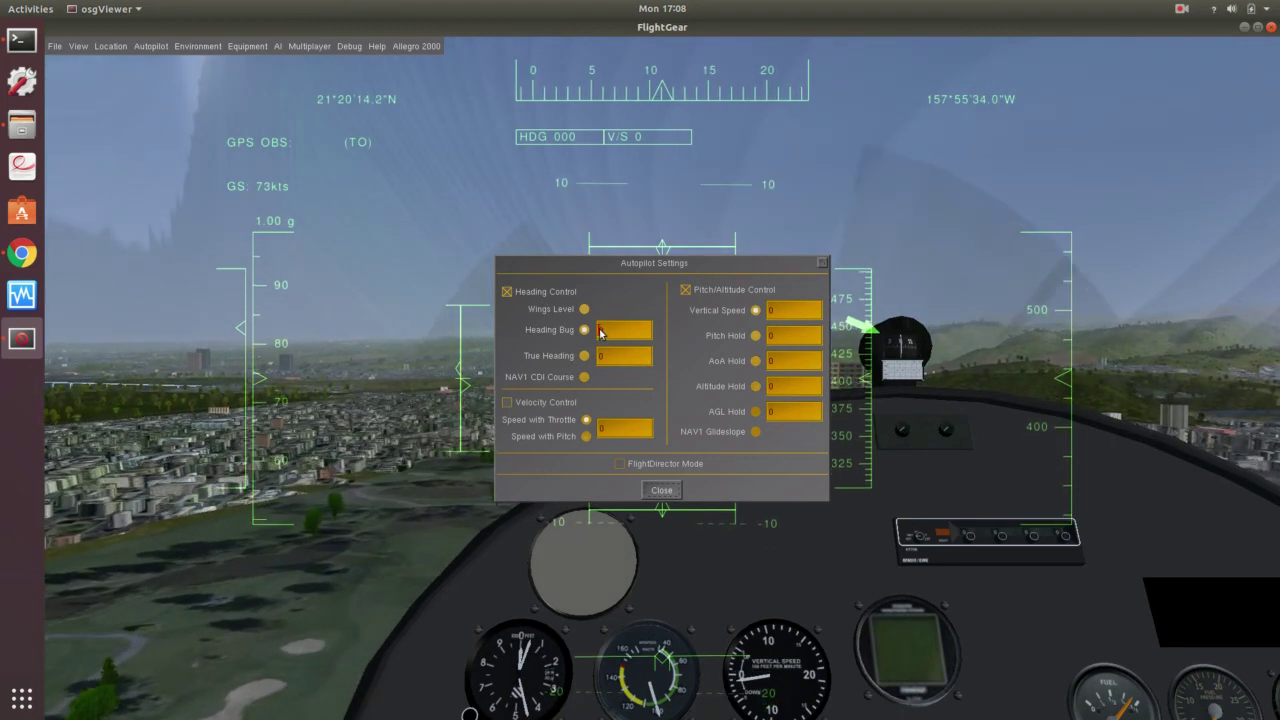
- Enter a new heading value in the Heading Bug field and confirm it
text(300)
key(Return)
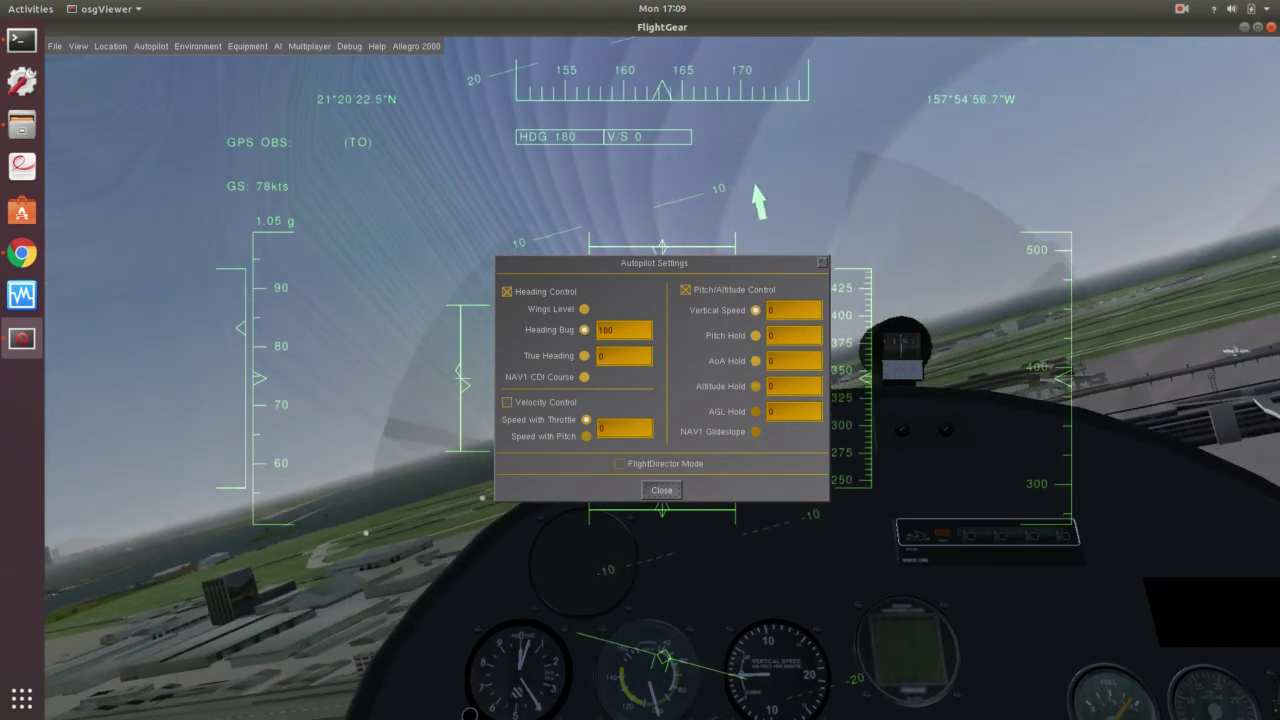
- Pause the simulation with P, freezing the Allegro 2000 mid-turn
key(p)
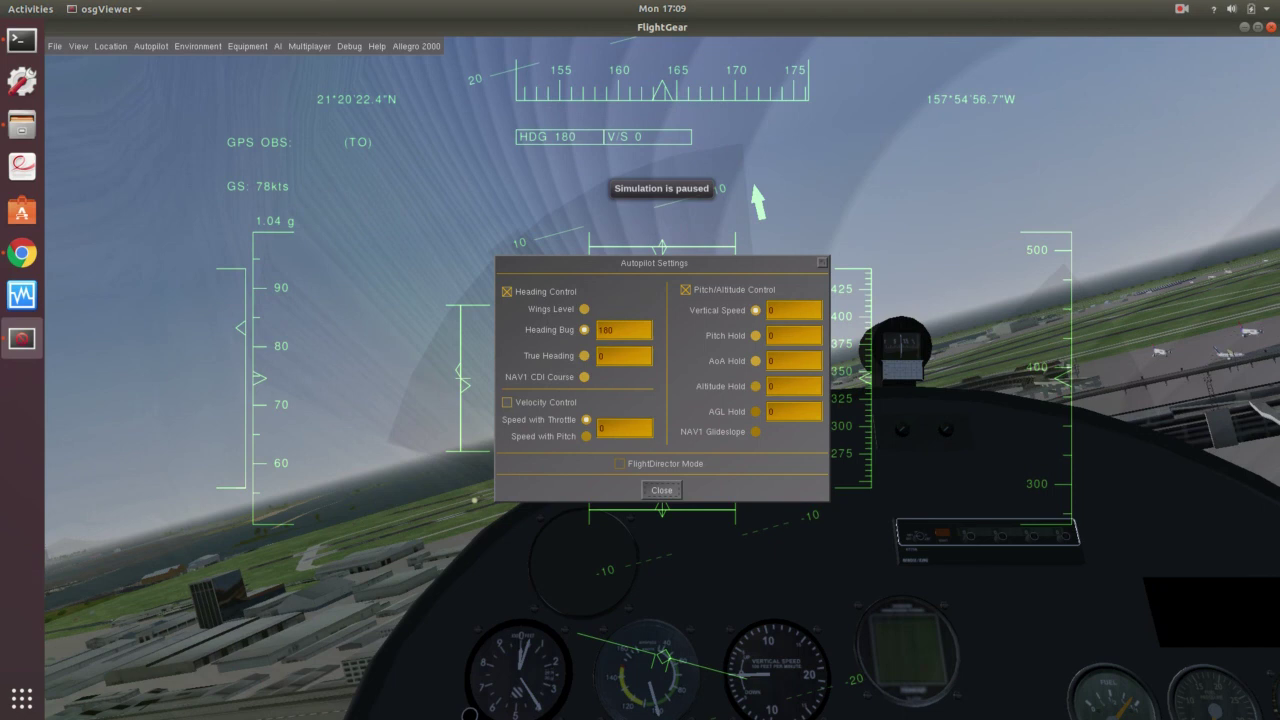